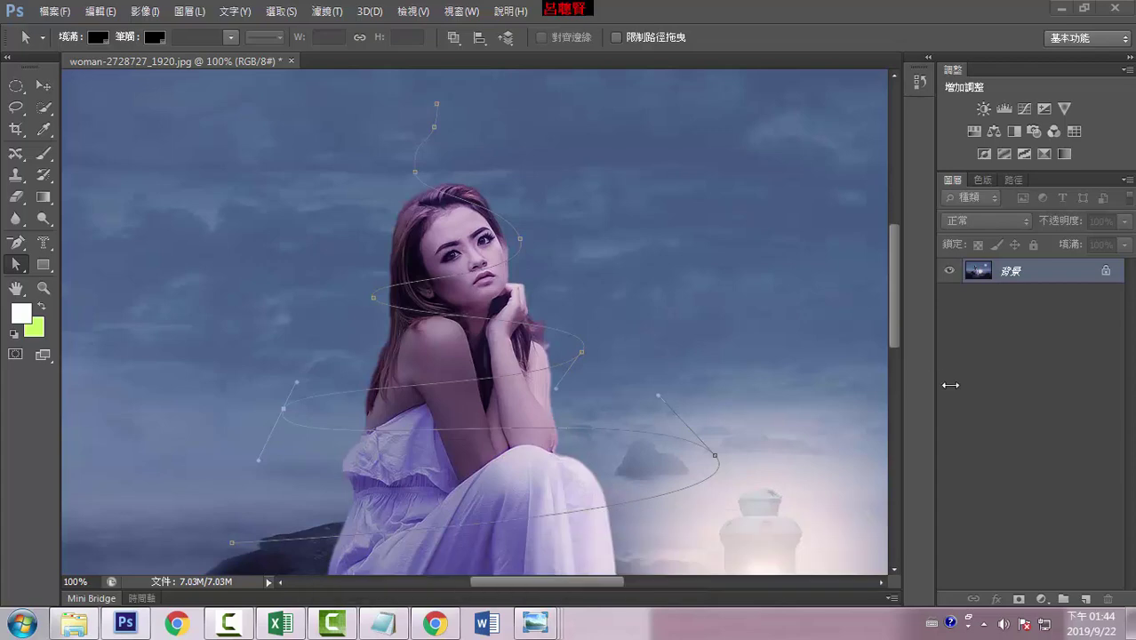
Show the Paths panel, switch to the Direct Selection Tool and select 路徑 1.
click(1014, 180)
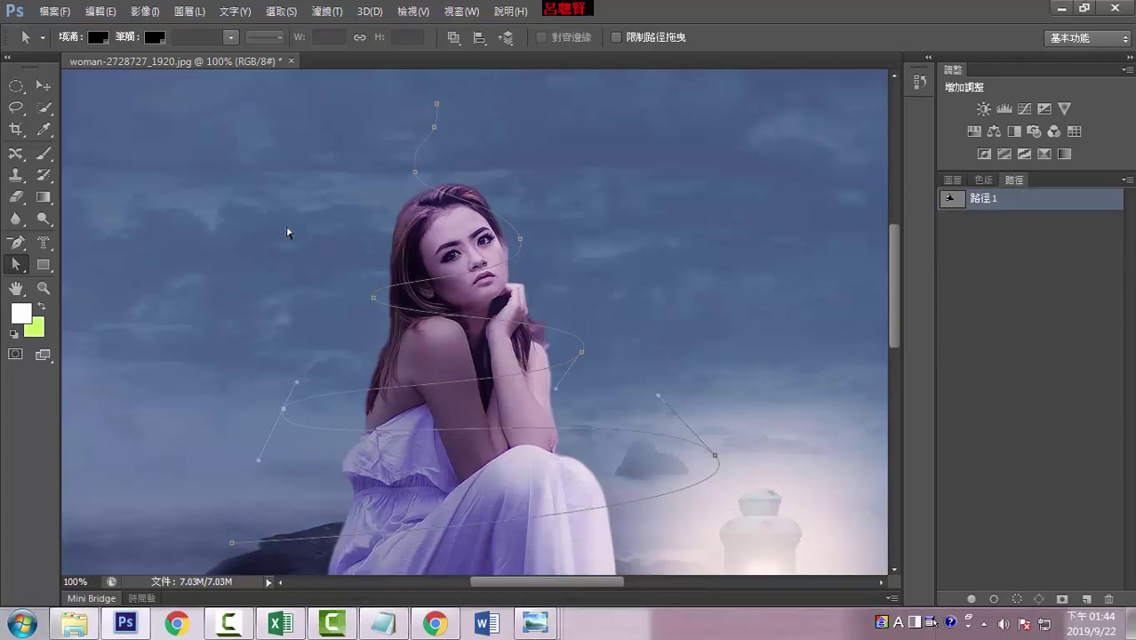
right_click(19, 267)
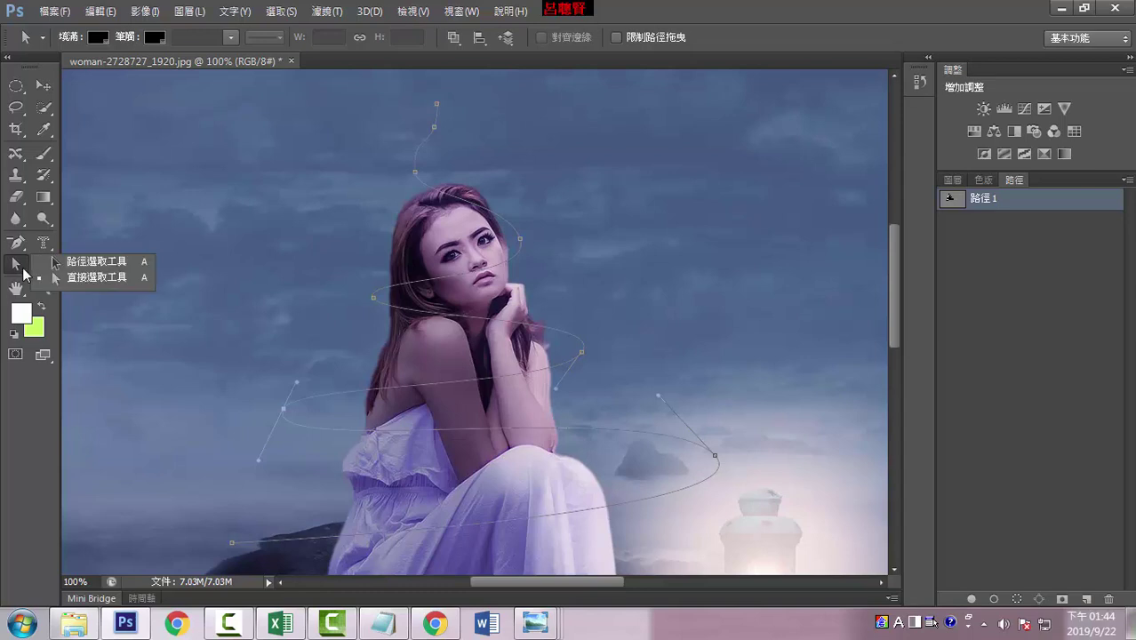
click(93, 278)
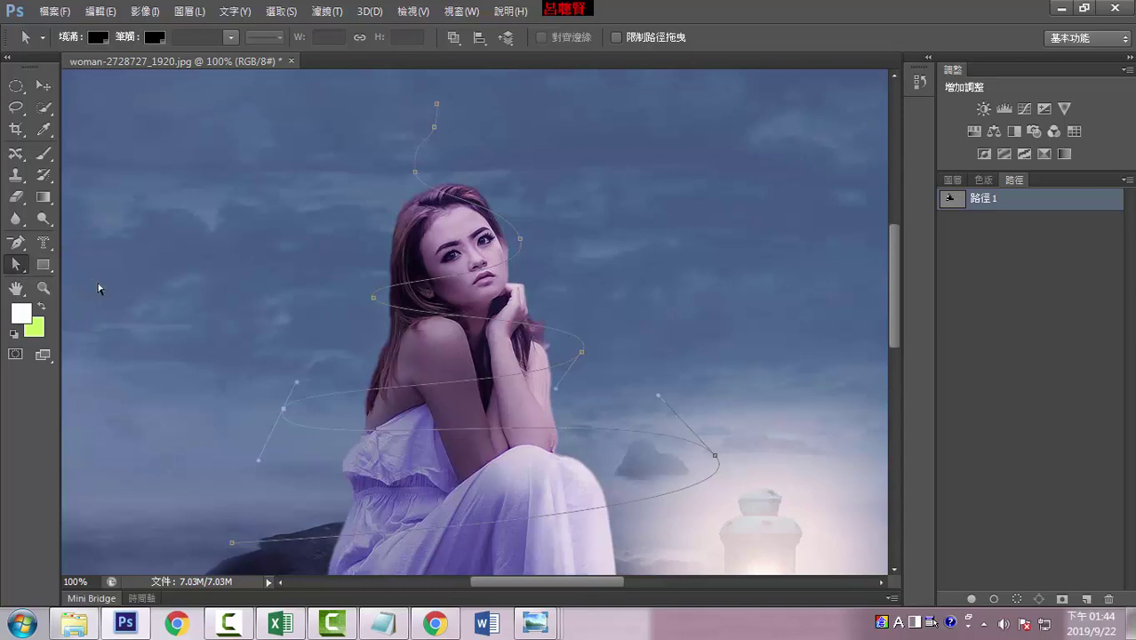
click(978, 236)
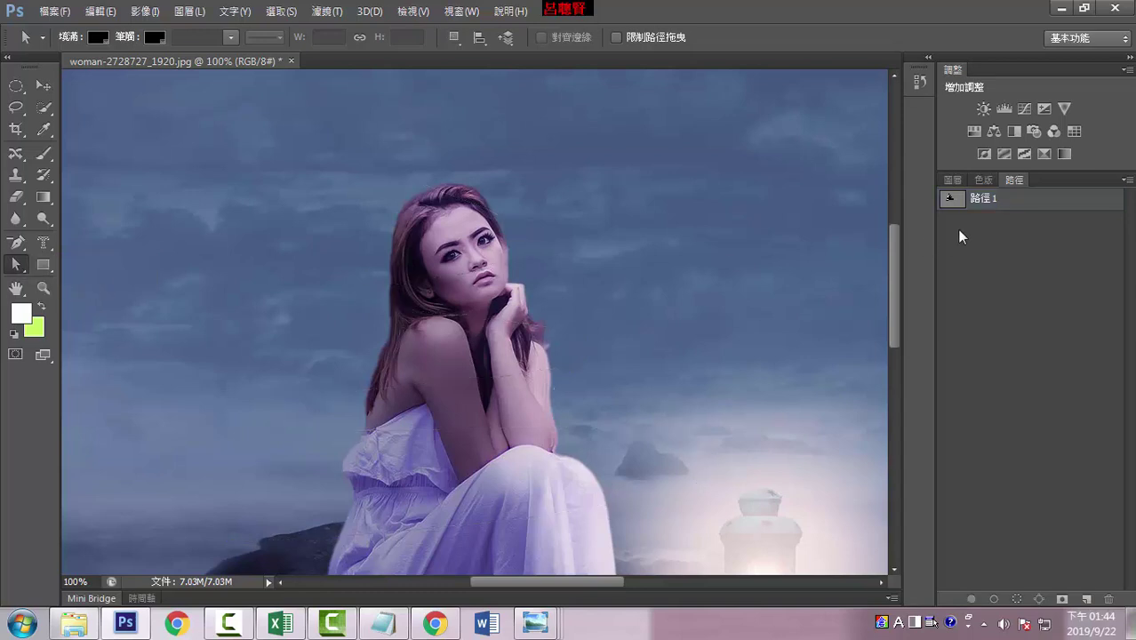
click(973, 201)
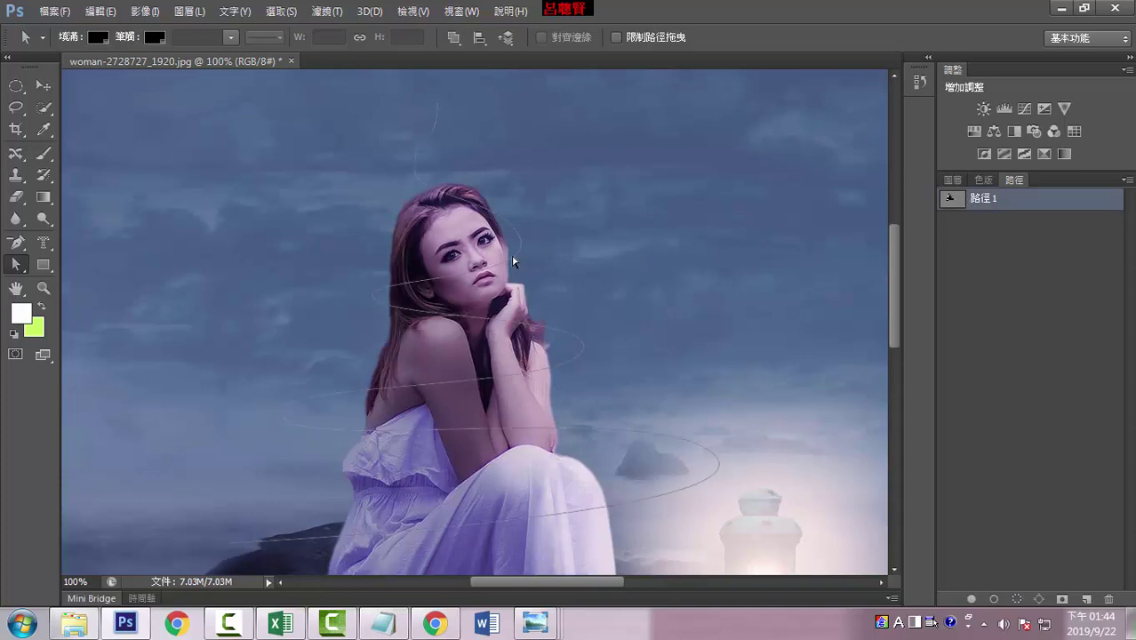
Reshape the spiral by moving its right, upper and lower-right anchors and a curve handle.
click(518, 260)
drag(521, 242, 534, 246)
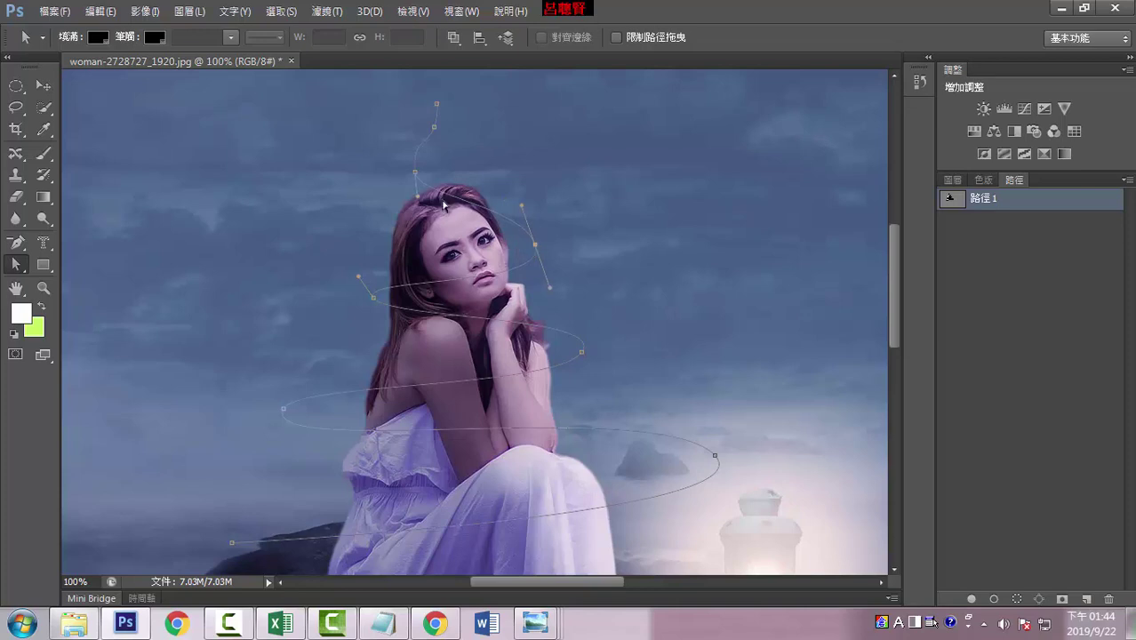
drag(415, 172, 410, 170)
drag(522, 209, 499, 221)
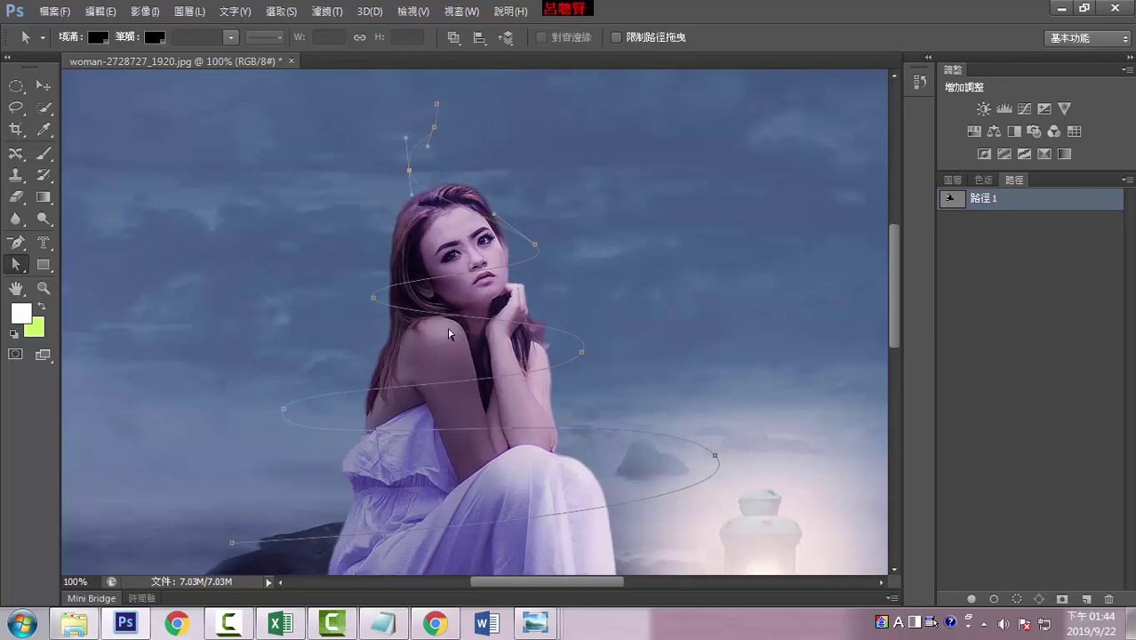
click(582, 353)
mouse_move(583, 353)
mouse_down()
mouse_move(636, 335)
mouse_move(619, 356)
mouse_up()
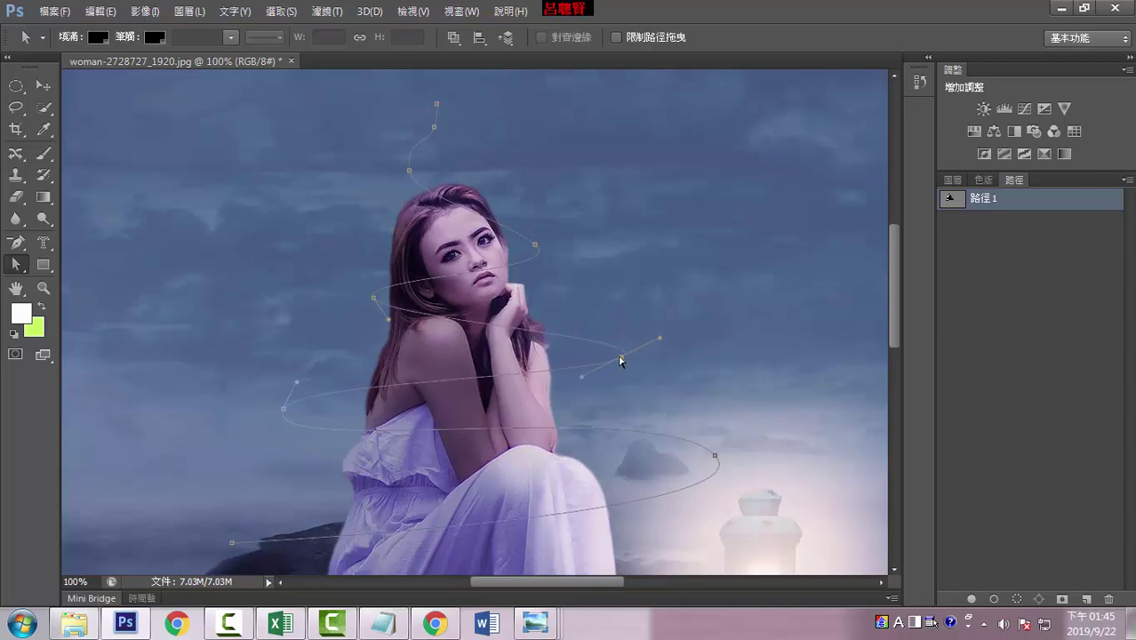
Add an empty layer 圖層 1 above the background and make it active.
click(954, 183)
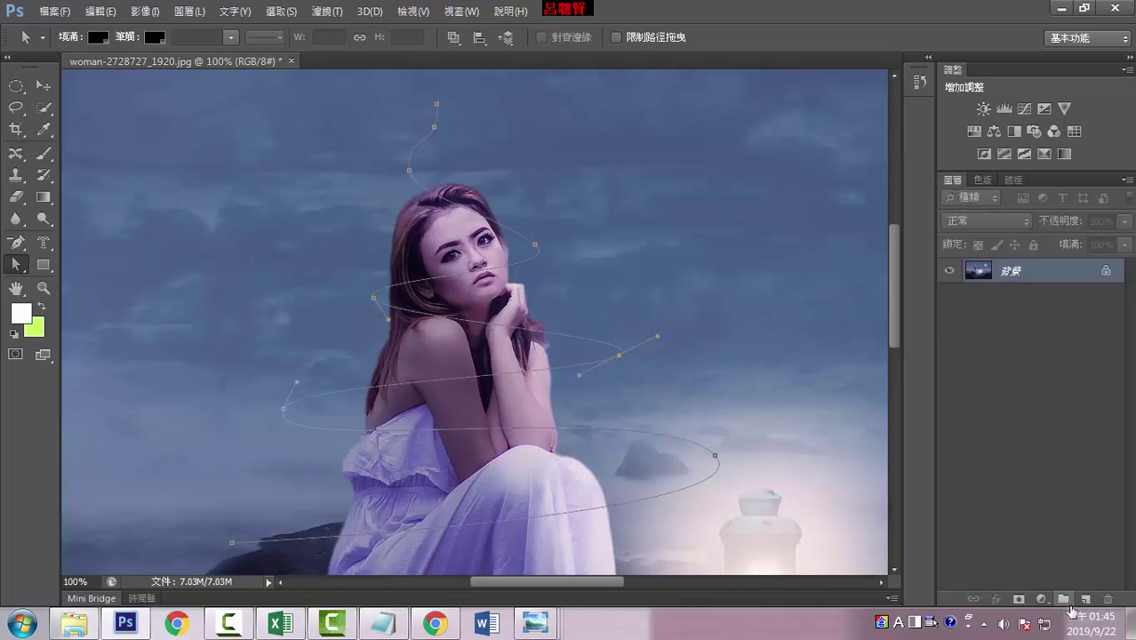
click(1086, 602)
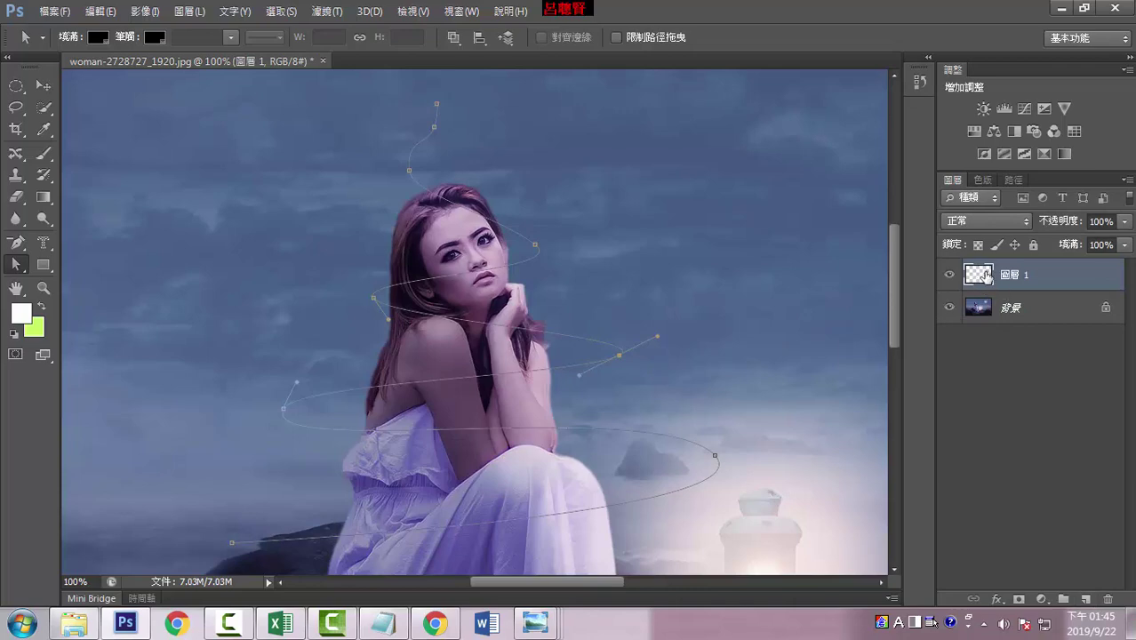
click(988, 308)
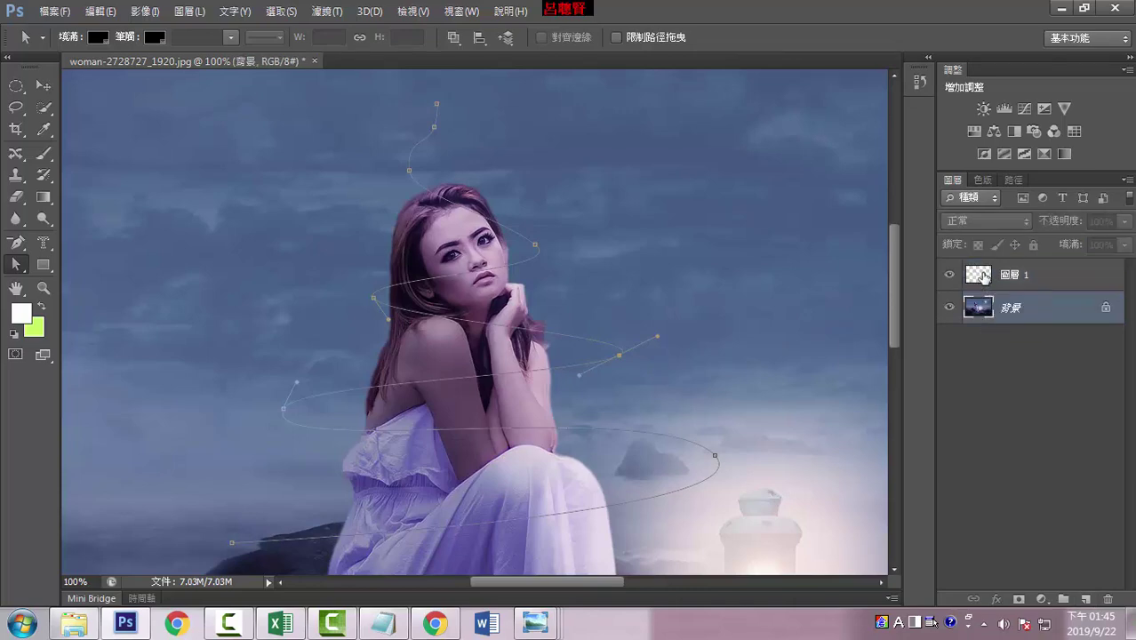
click(987, 275)
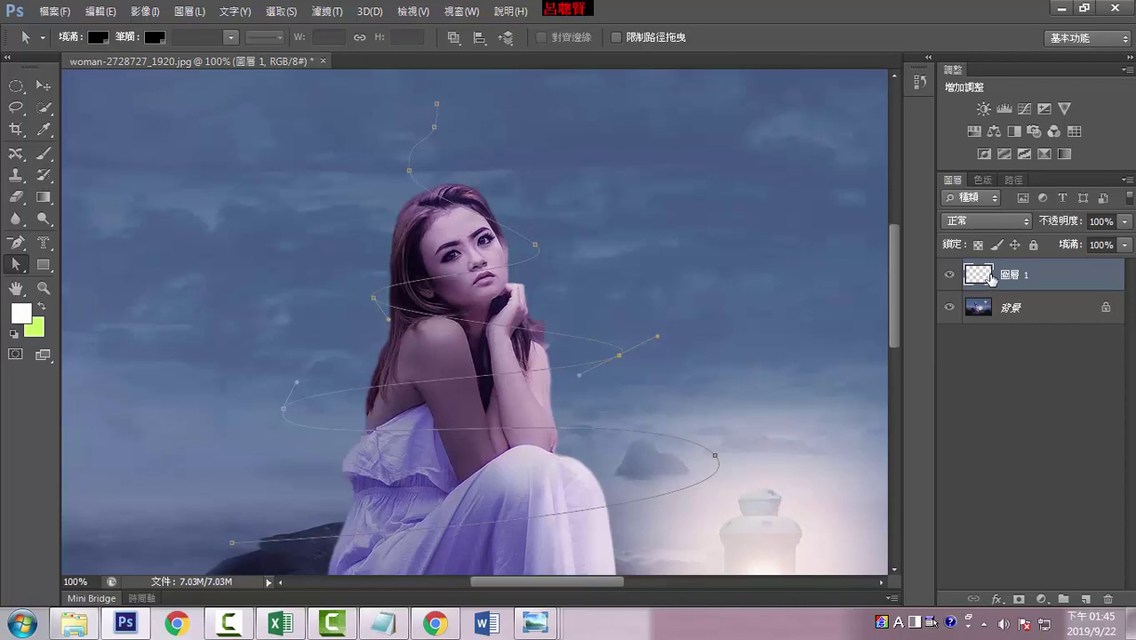
Choose the Brush tool with a soft round 3 px tip at 0% hardness.
click(44, 156)
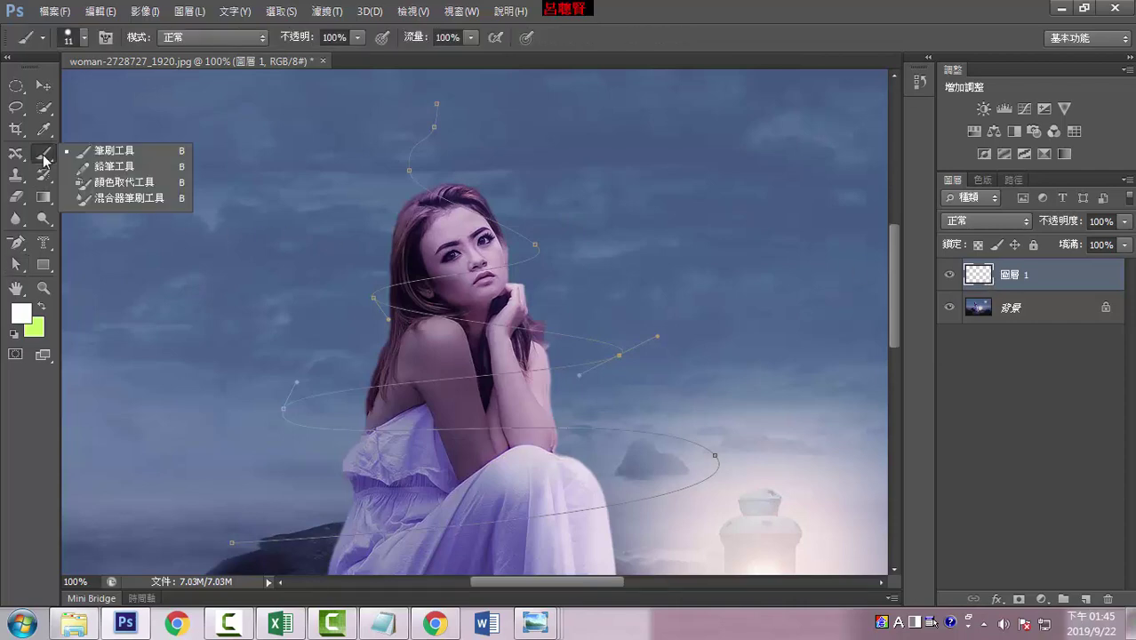
click(106, 152)
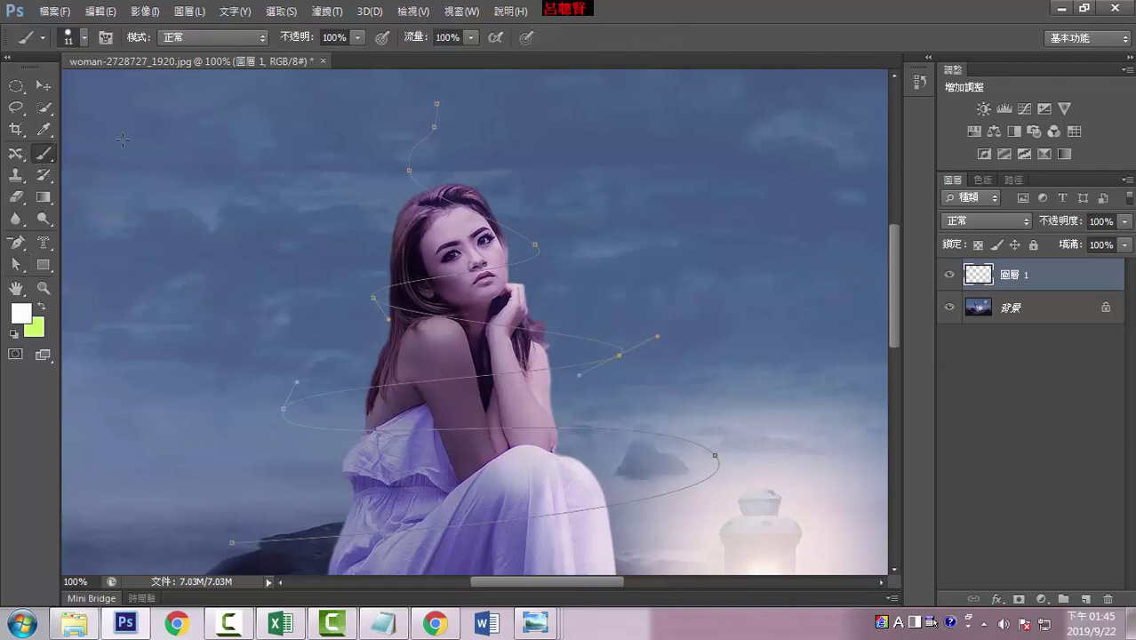
click(84, 39)
double_click(144, 70)
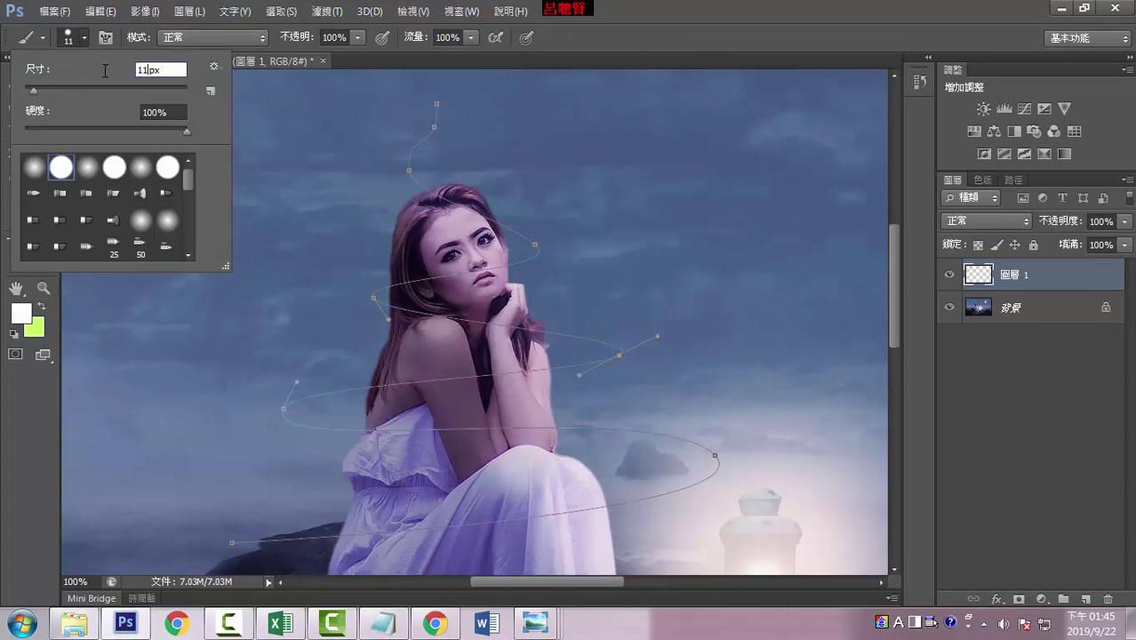
text(3)
click(34, 167)
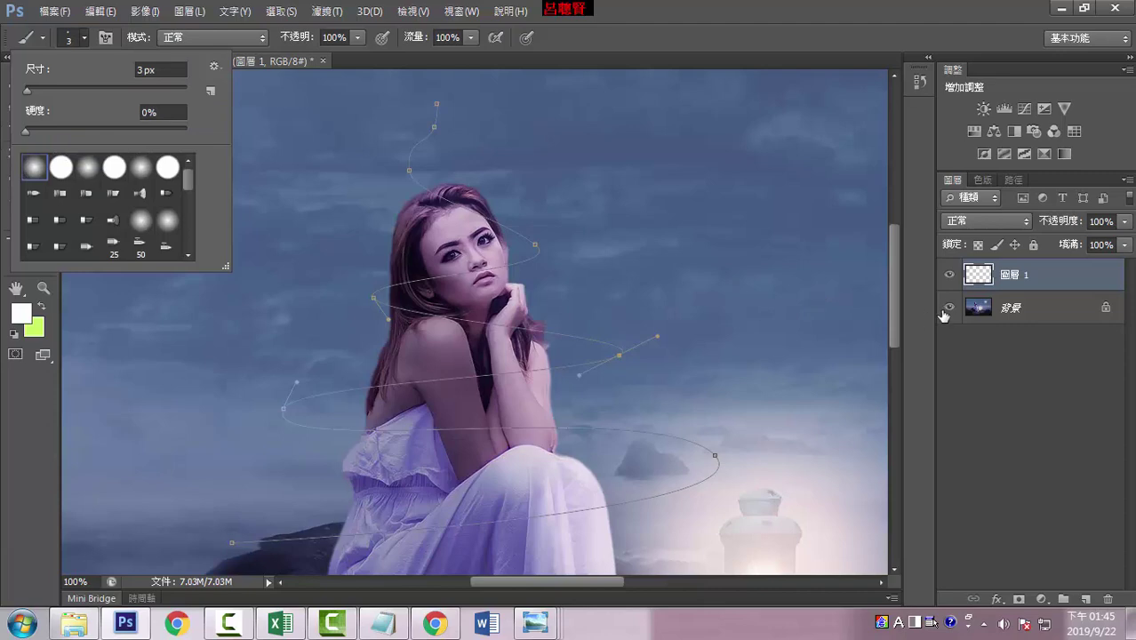
Stroke 路徑 1 with the brush onto 圖層 1, then hide 圖層 1.
click(1012, 181)
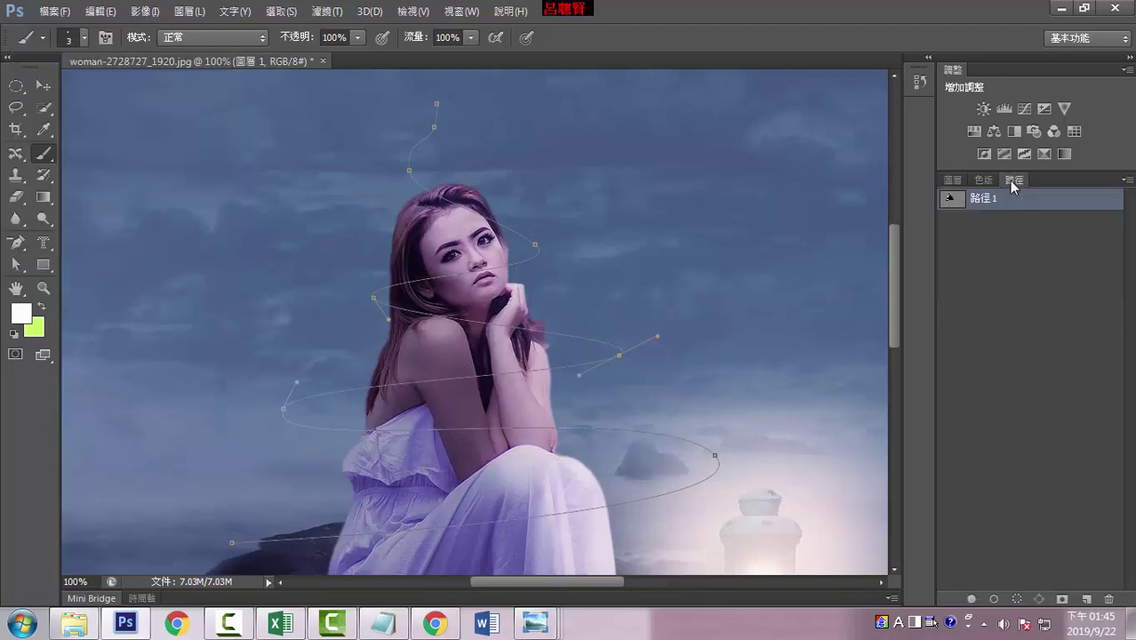
right_click(985, 199)
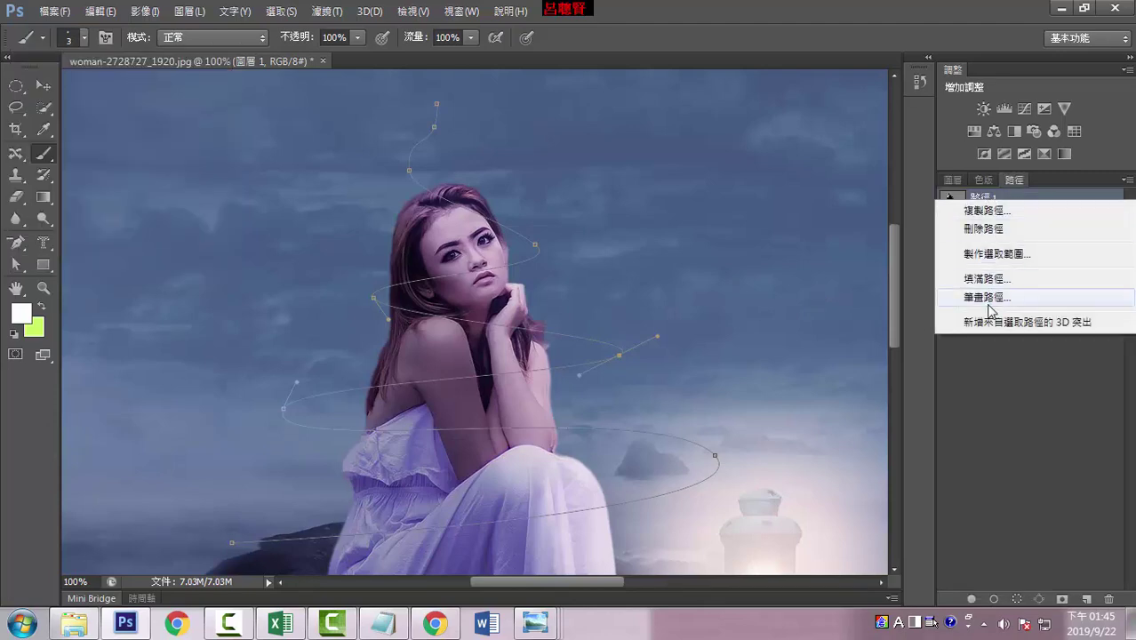
click(986, 298)
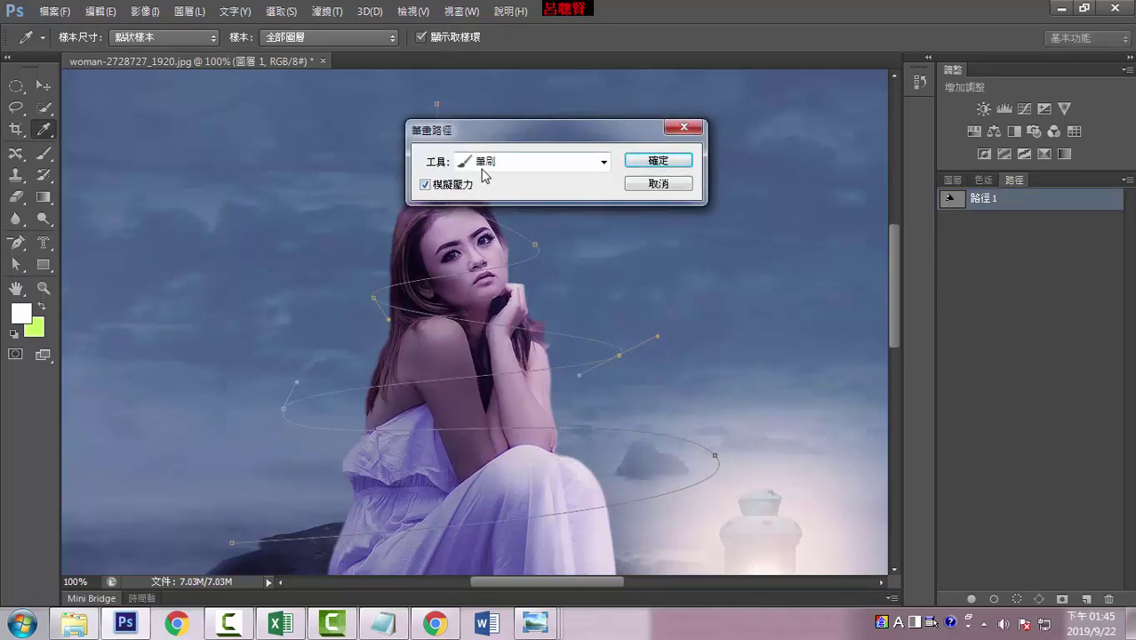
click(658, 161)
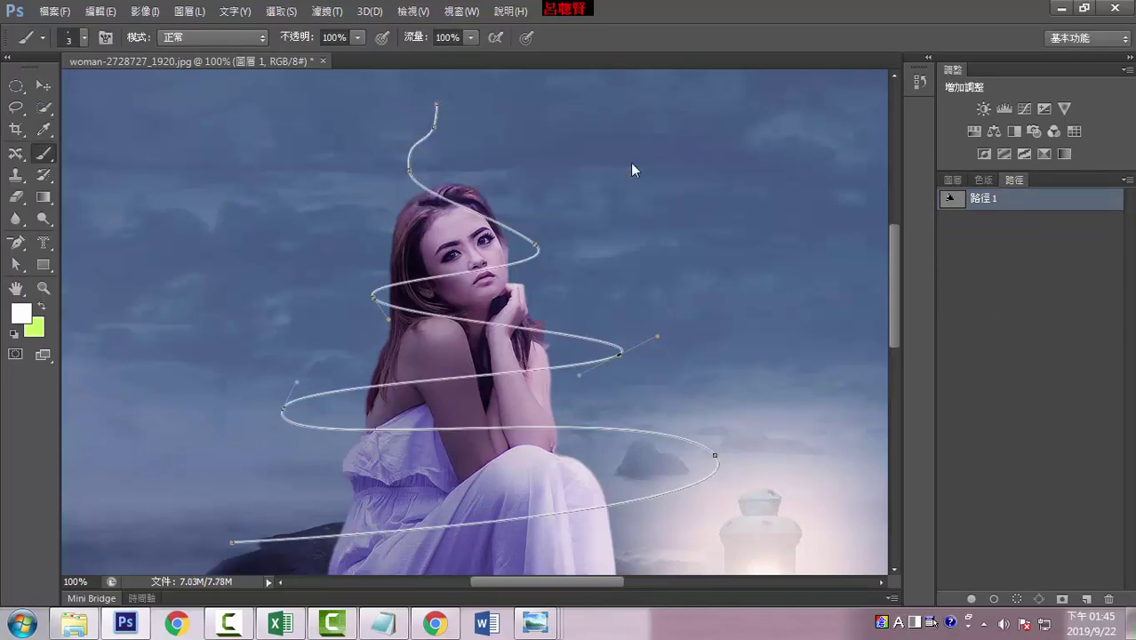
click(949, 181)
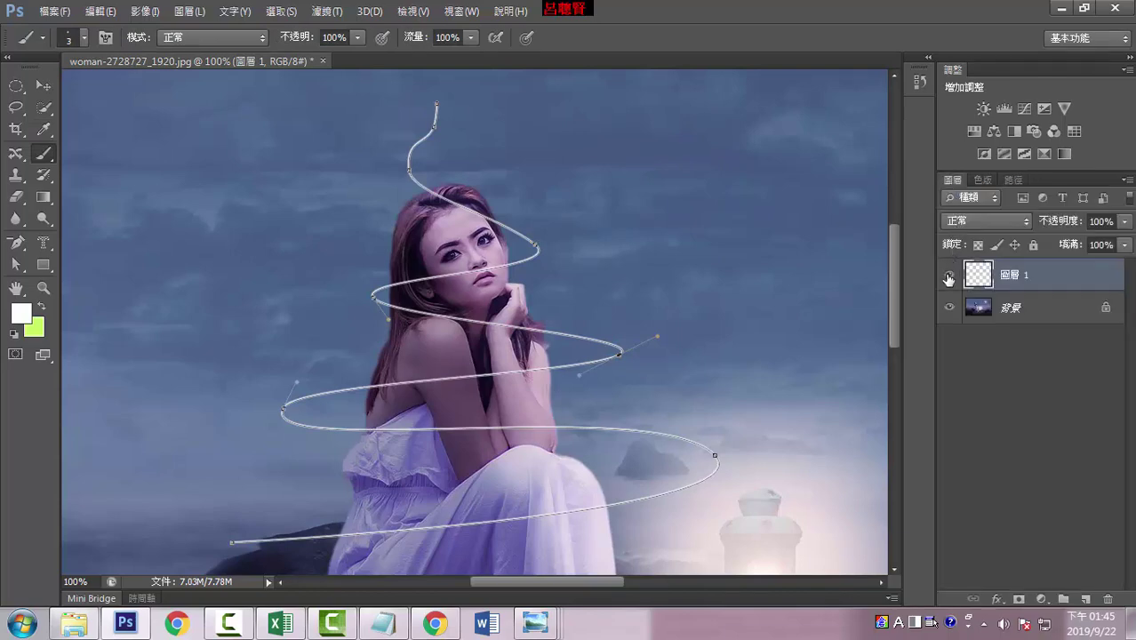
click(949, 277)
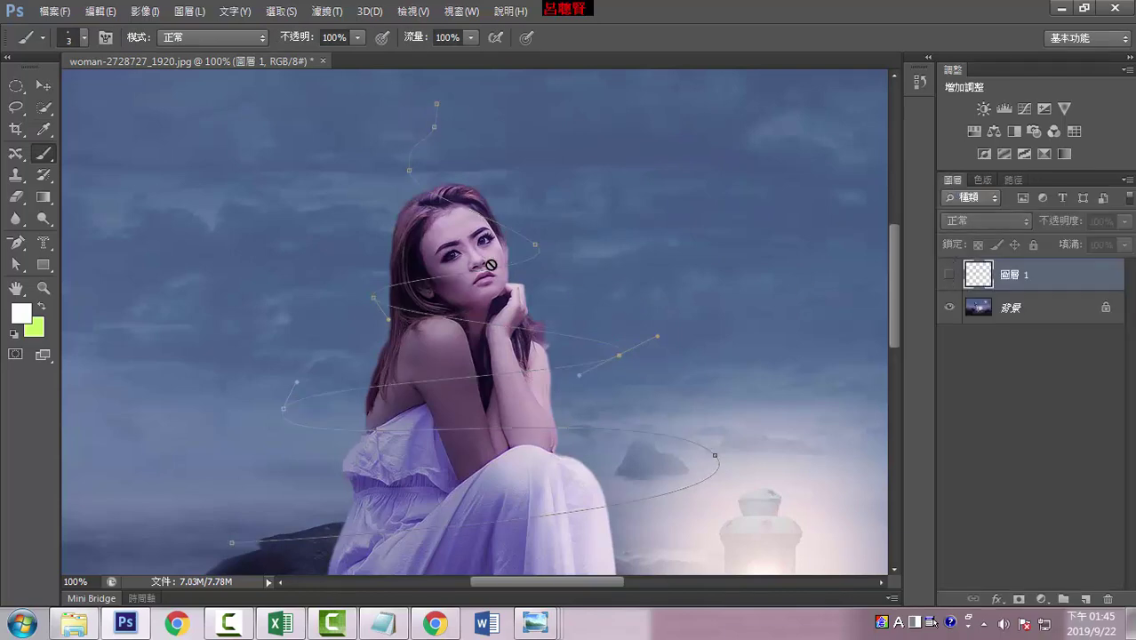
Deselect 路徑 1 in the Paths panel so its outline no longer shows.
click(1012, 180)
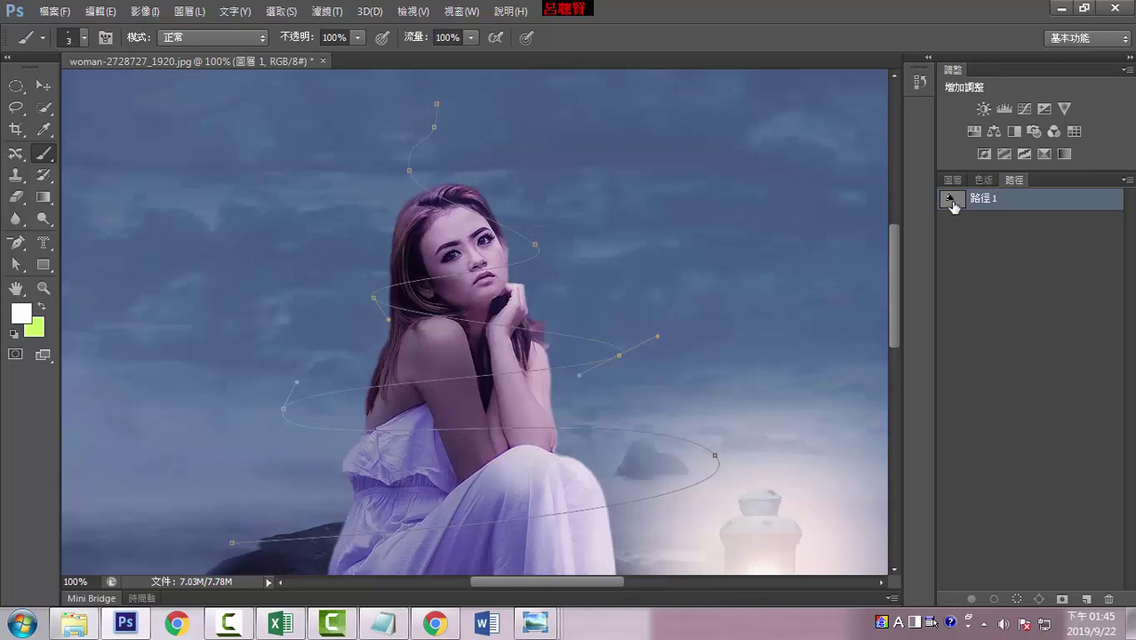
click(976, 224)
click(981, 201)
click(981, 223)
click(978, 200)
click(979, 220)
click(979, 203)
Make 圖層 1 visible again, toggling it to compare the white spiral line.
click(953, 181)
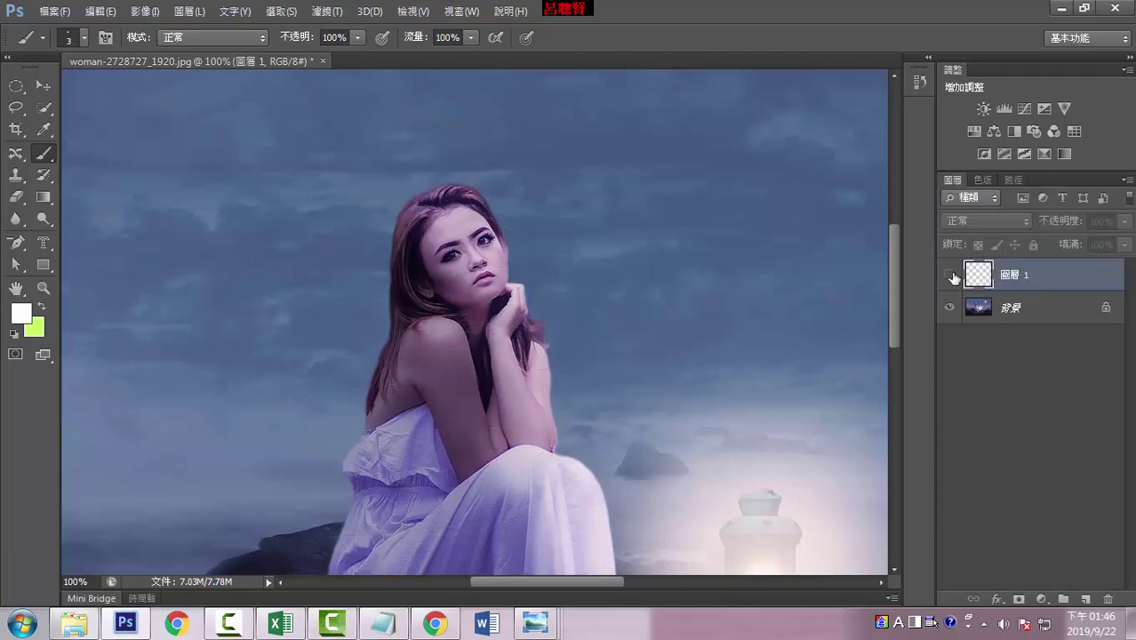
click(951, 276)
click(952, 277)
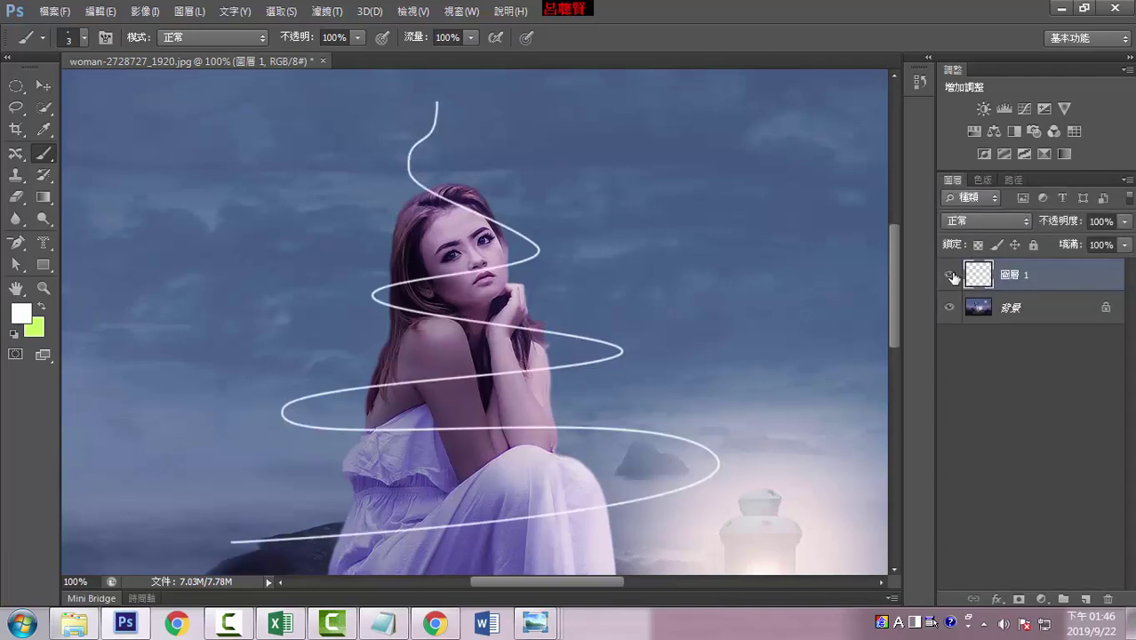
click(952, 276)
click(952, 277)
Rename the spiral stroke layer 圖層 1 to LINE.
double_click(1018, 275)
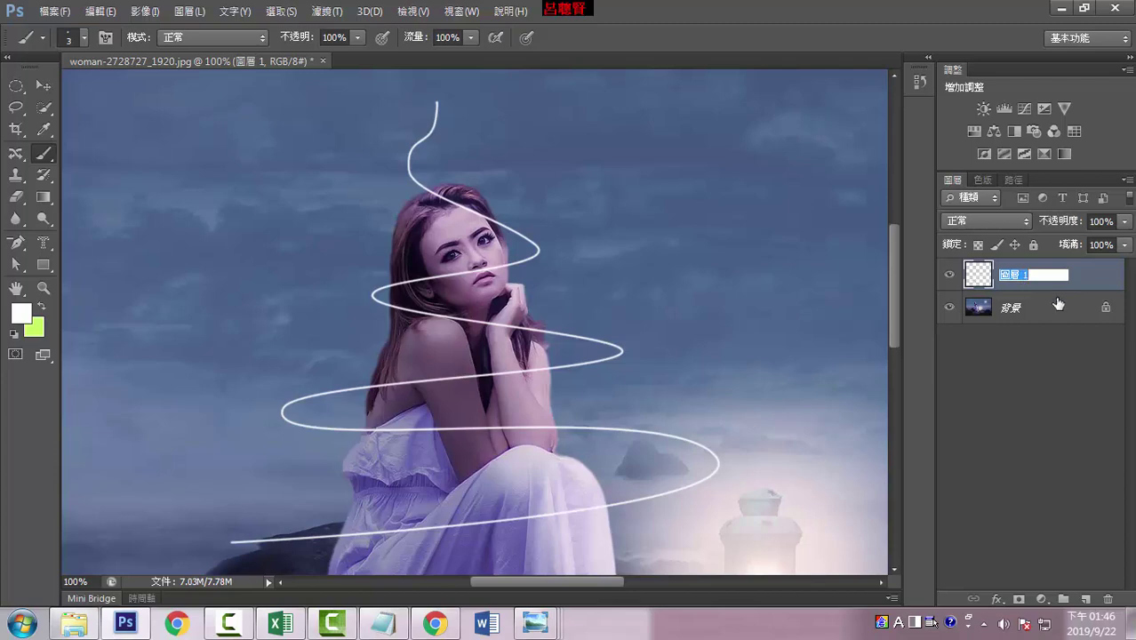
text(LINE)
key(Return)
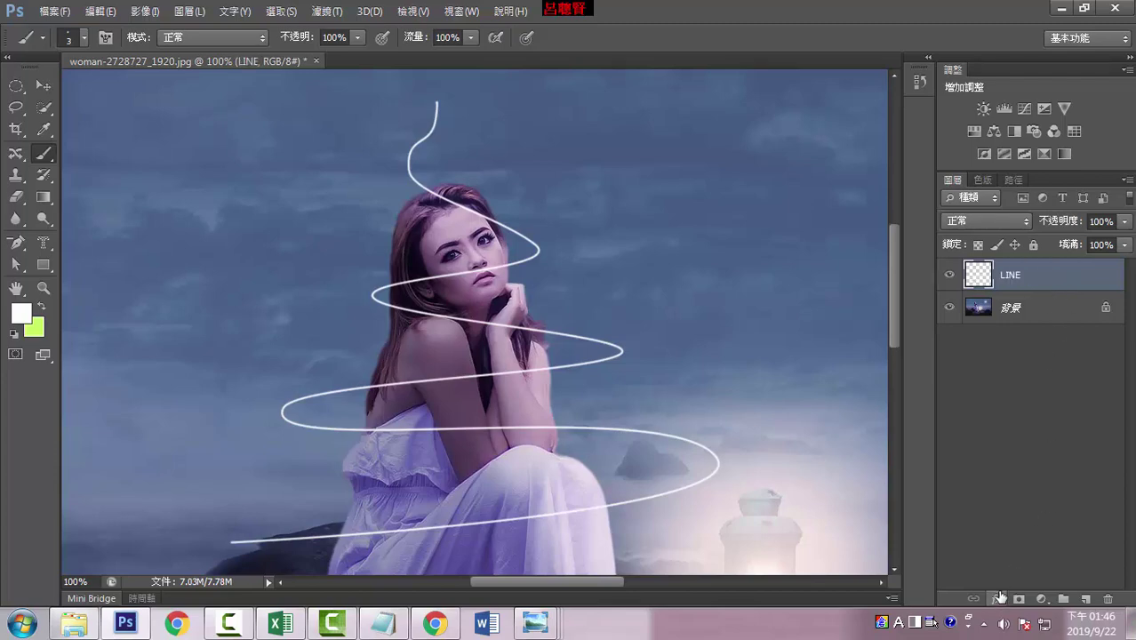
right_click(1031, 278)
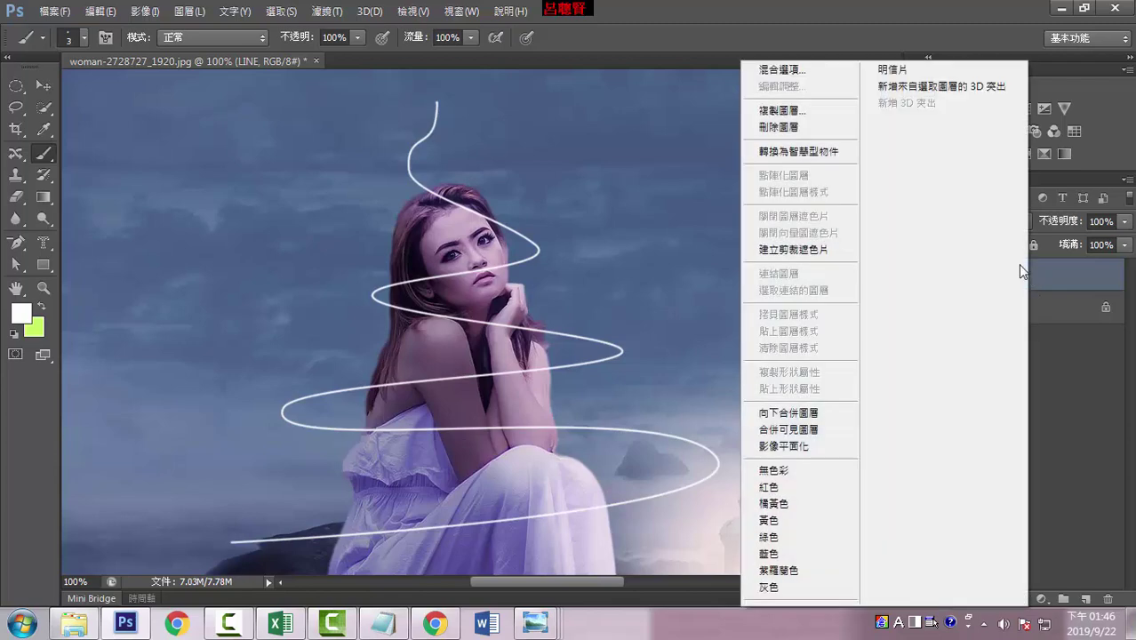
Give LINE a pale-yellow Screen outer glow with 15% spread and 27 px size.
click(788, 71)
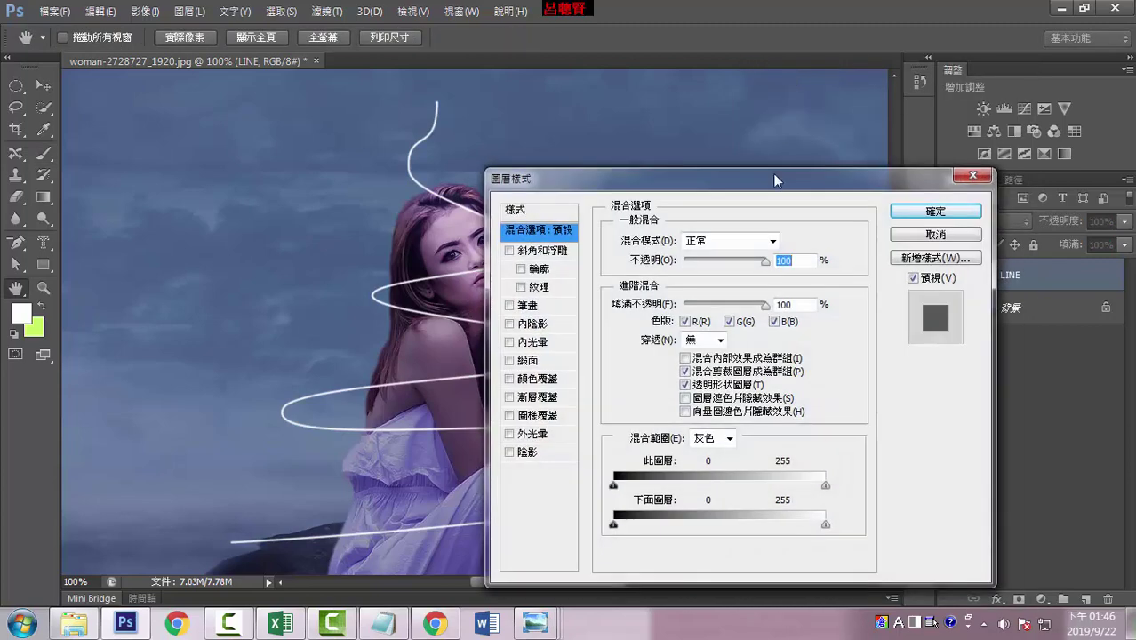
click(510, 434)
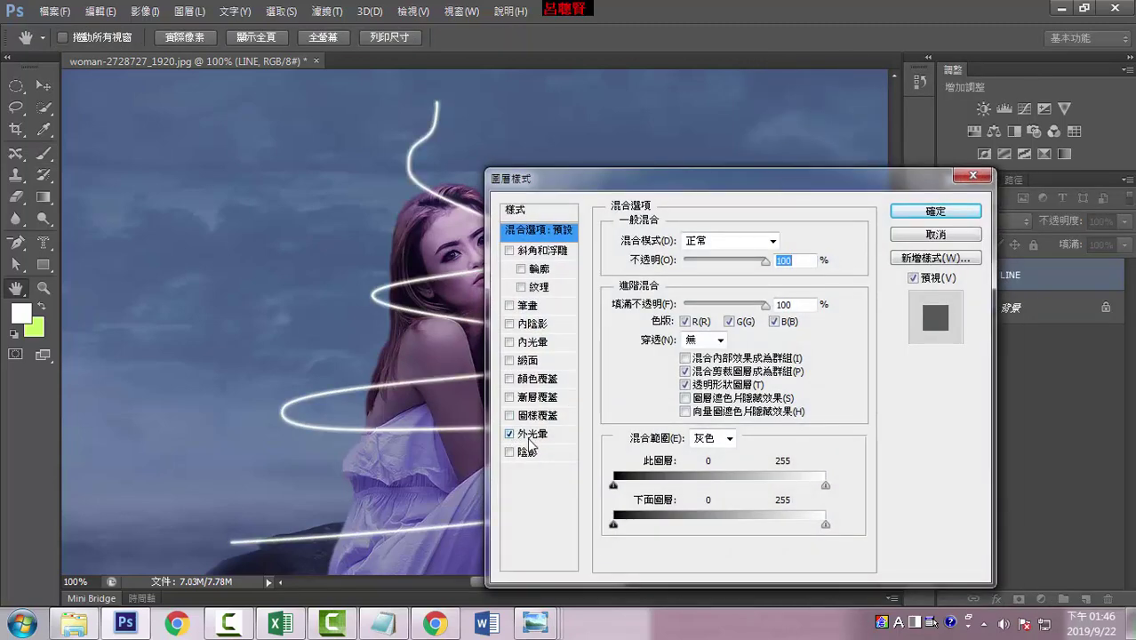
click(531, 436)
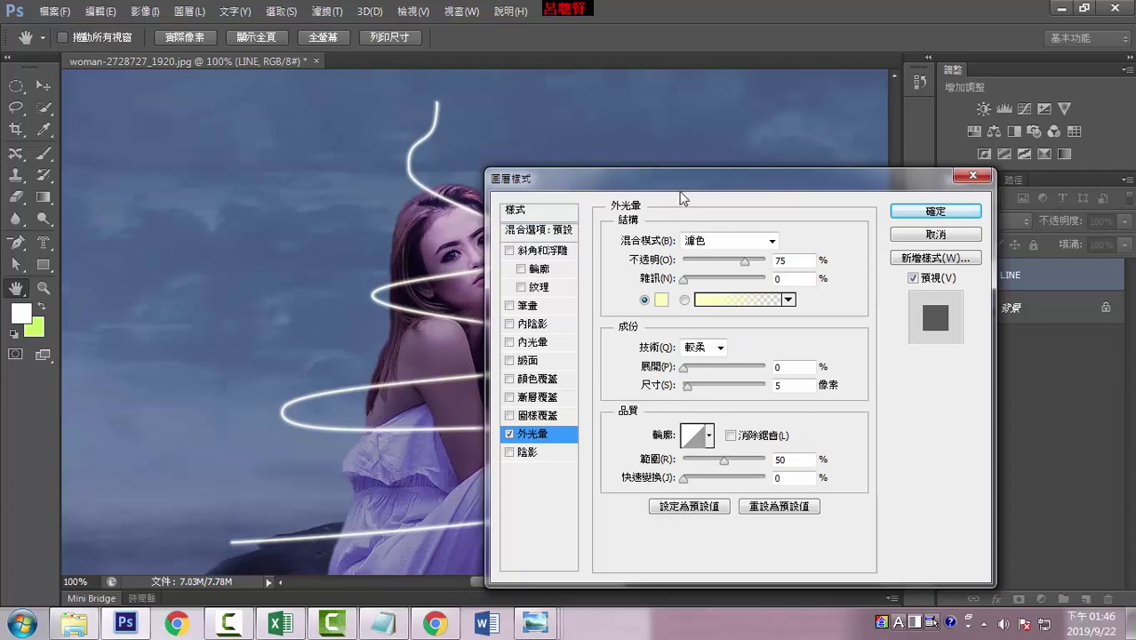
drag(679, 184, 748, 156)
mouse_move(753, 339)
mouse_down()
mouse_move(766, 339)
mouse_move(775, 362)
mouse_move(765, 343)
mouse_move(766, 355)
mouse_up()
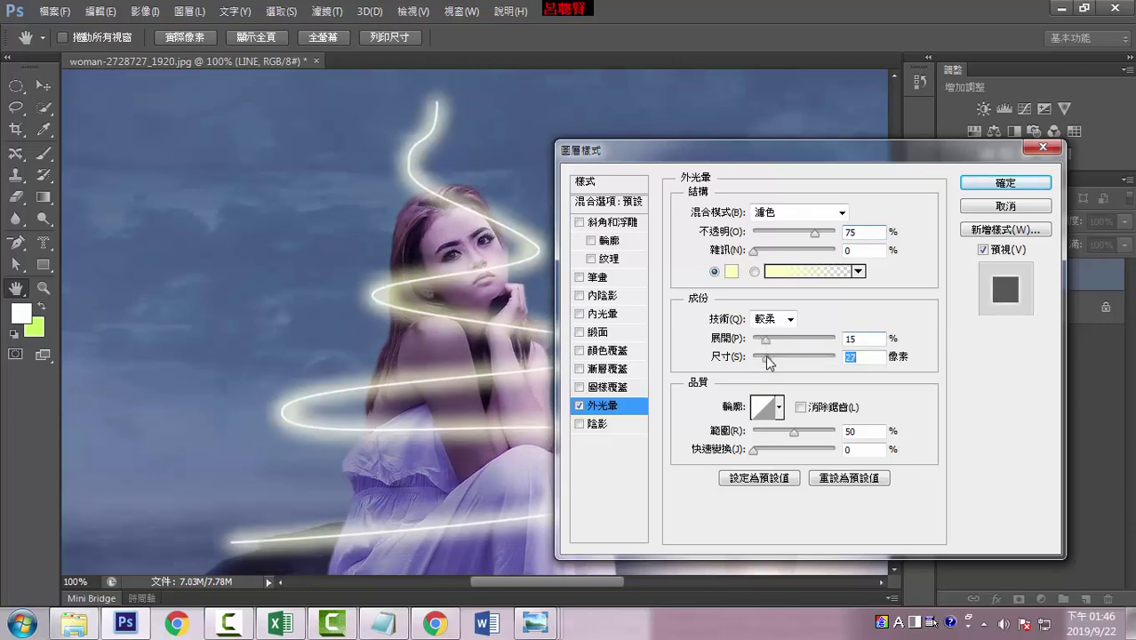
click(1006, 182)
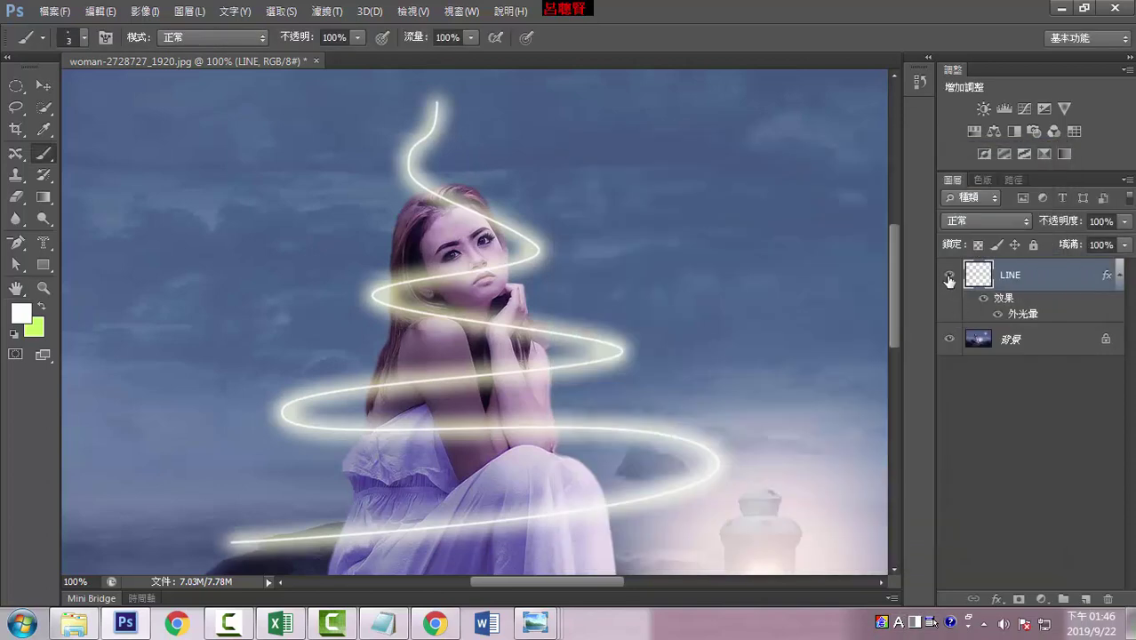
Toggle LINE's visibility to compare, then add a white layer mask to LINE.
click(949, 275)
click(949, 276)
click(949, 276)
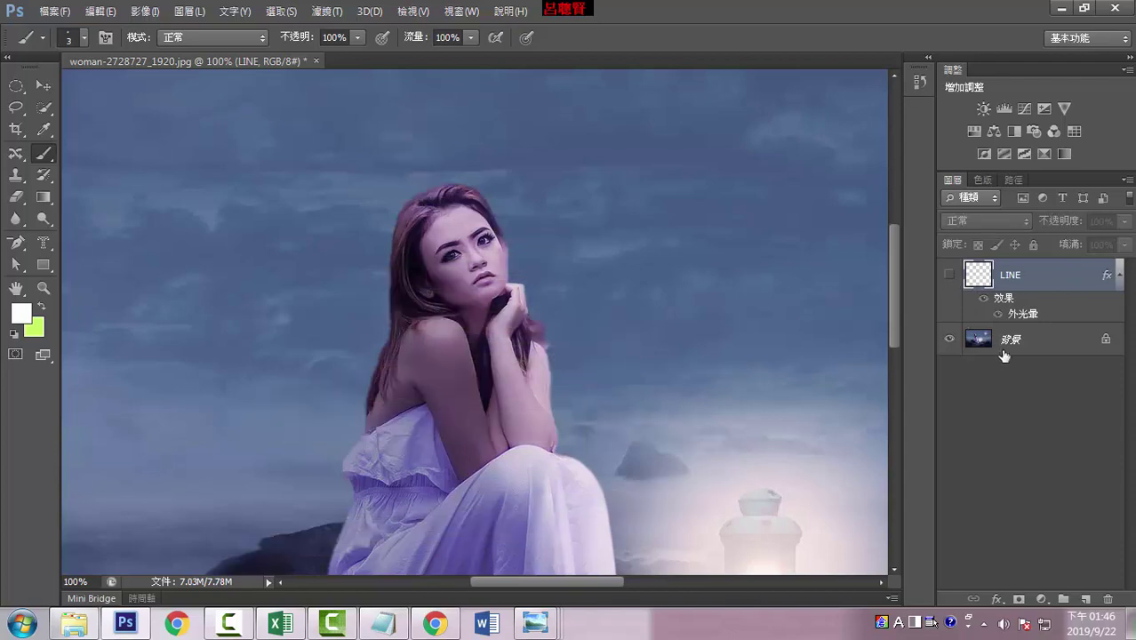
click(1009, 343)
click(949, 276)
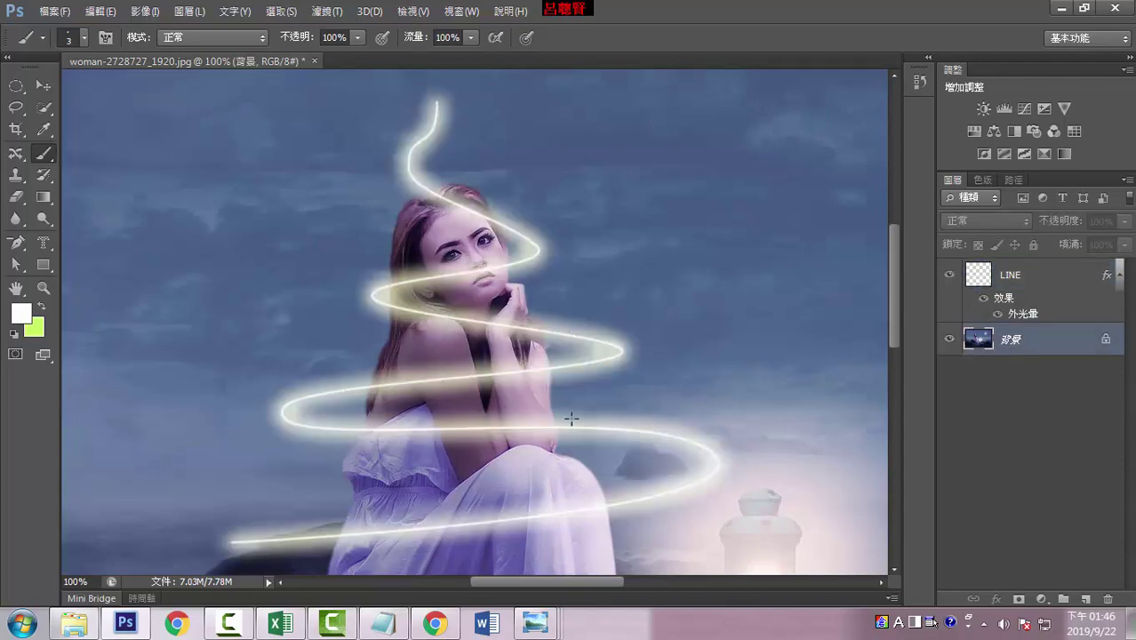
click(993, 276)
click(1020, 602)
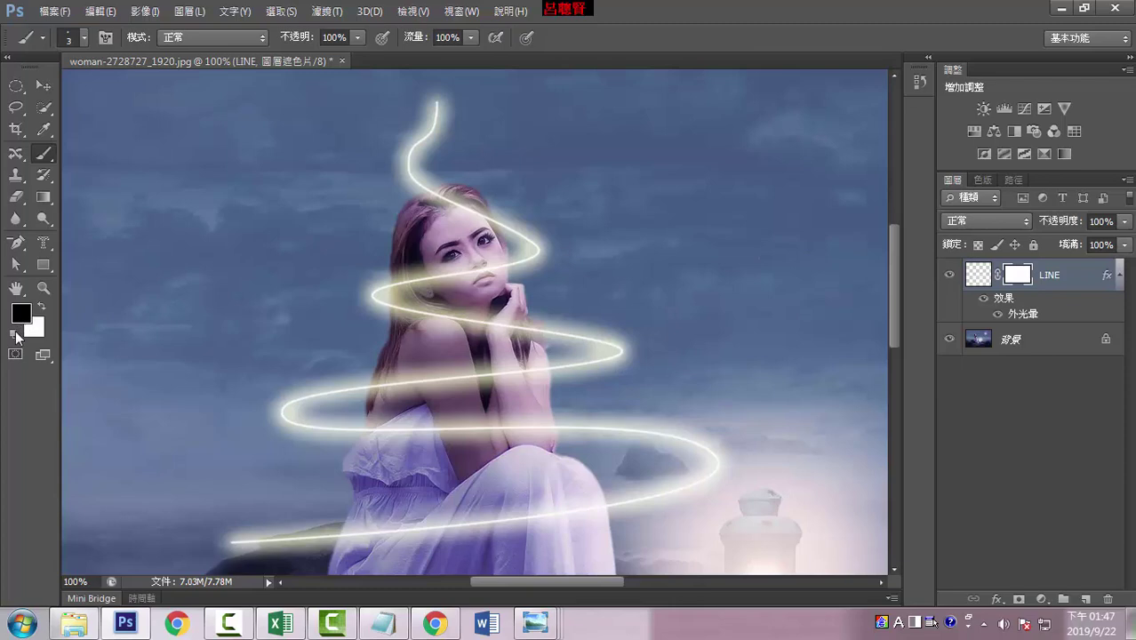
Set black as the foreground and use a hard round 13 px brush tip.
key(x)
click(41, 308)
right_click(51, 158)
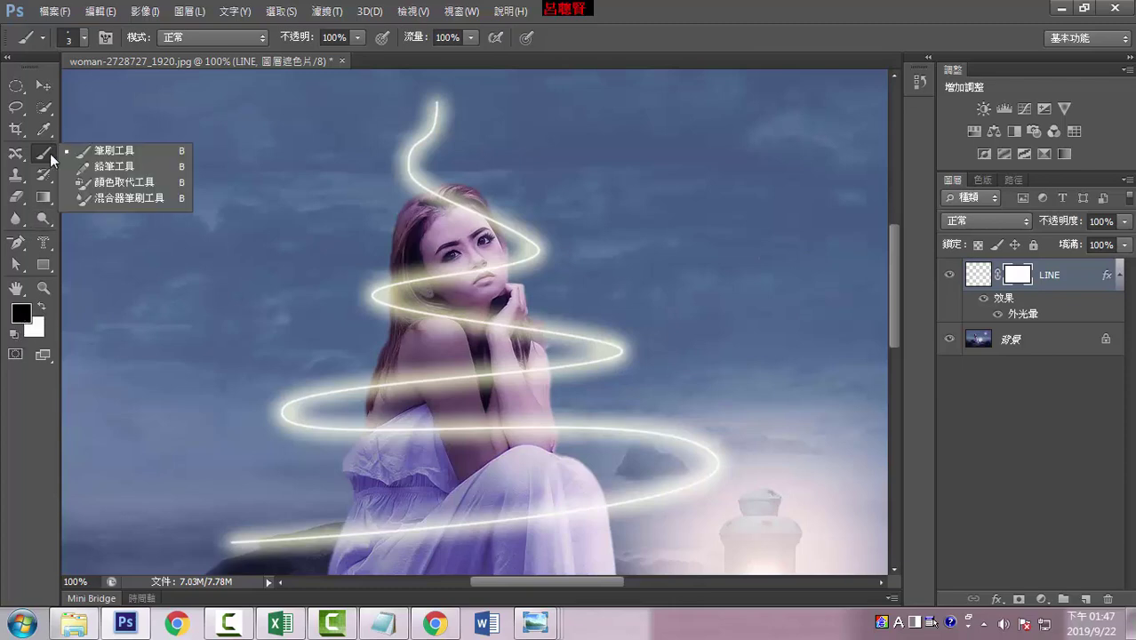
click(111, 158)
click(83, 36)
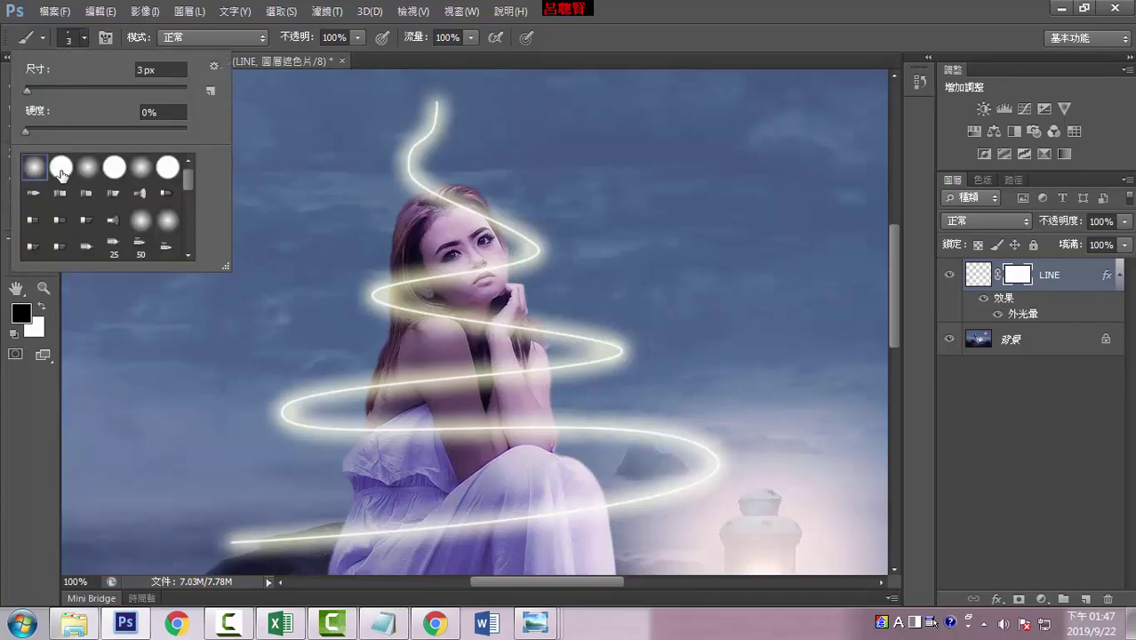
click(61, 171)
drag(29, 90, 34, 90)
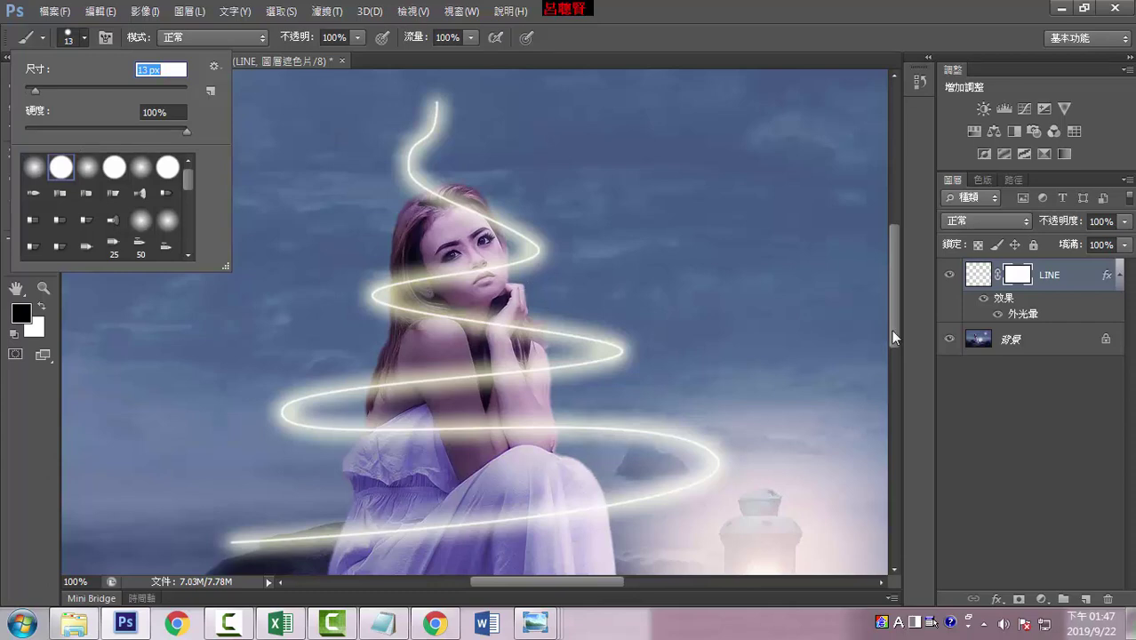
key(Return)
scroll(890, 329, down, 2)
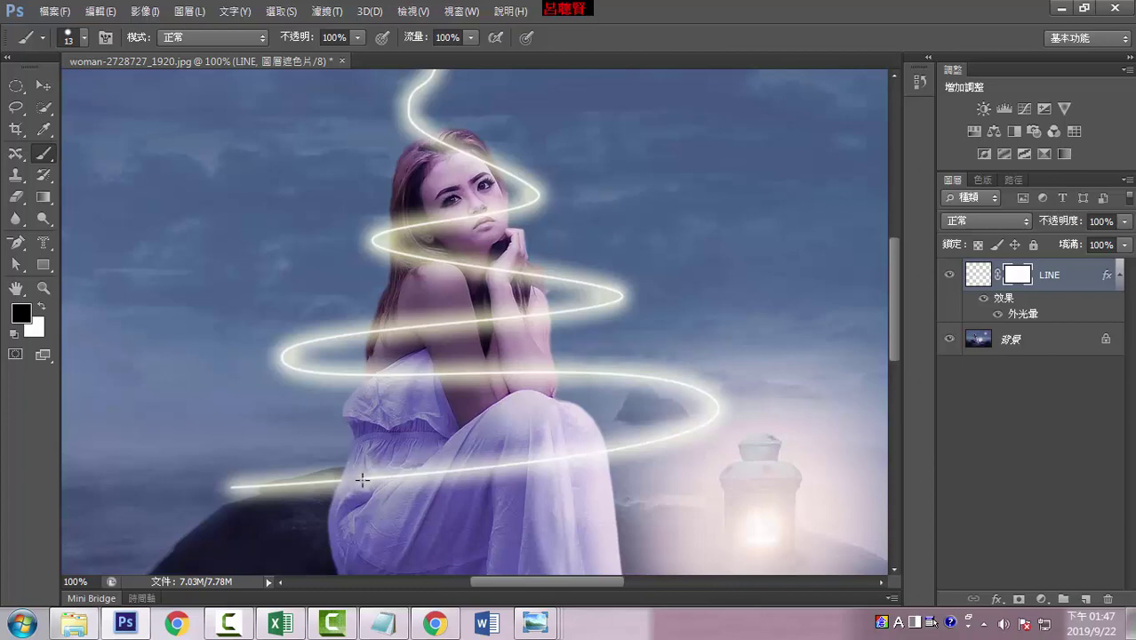
Paint black on the LINE layer mask over the spiral crossing her arms, shoulder and face.
drag(361, 480, 601, 456)
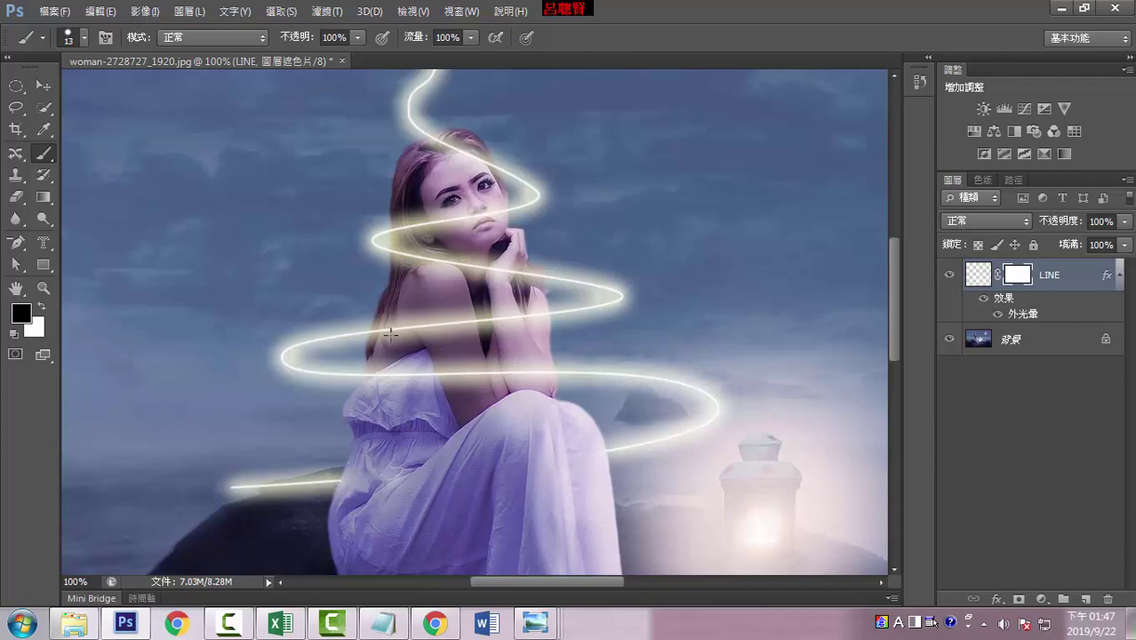
drag(379, 330, 473, 328)
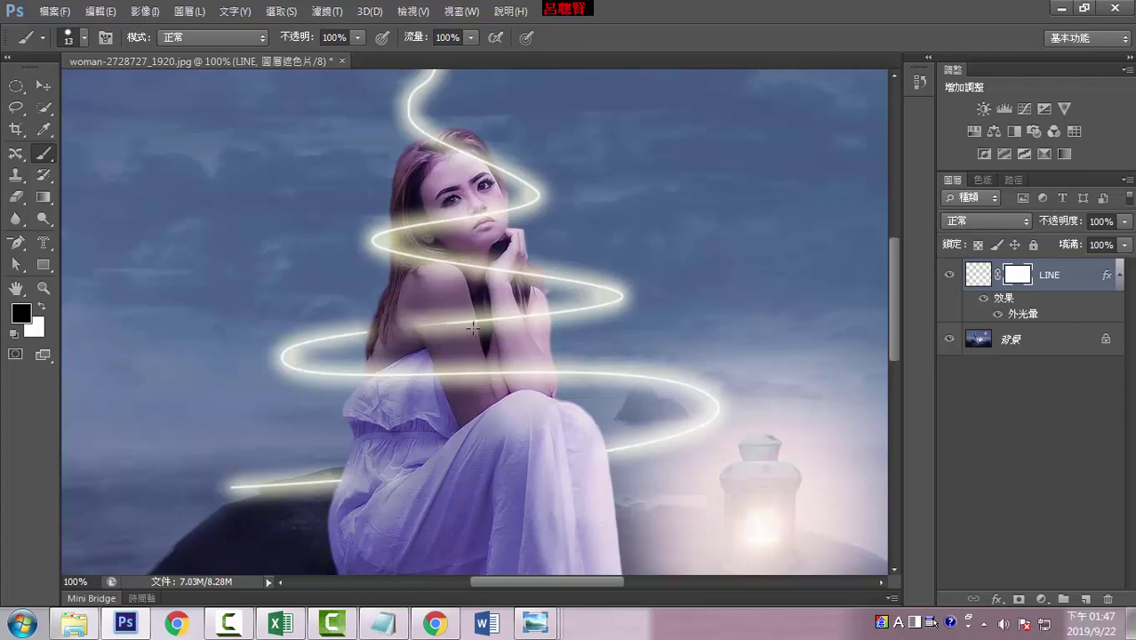
key(ctrl+z)
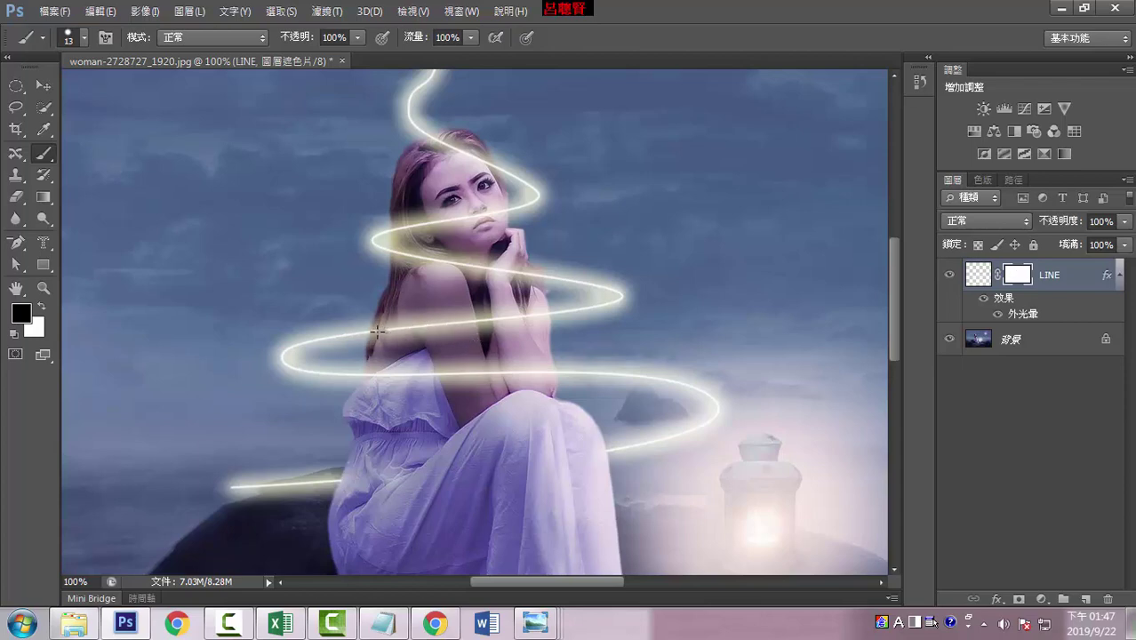
drag(378, 331, 544, 313)
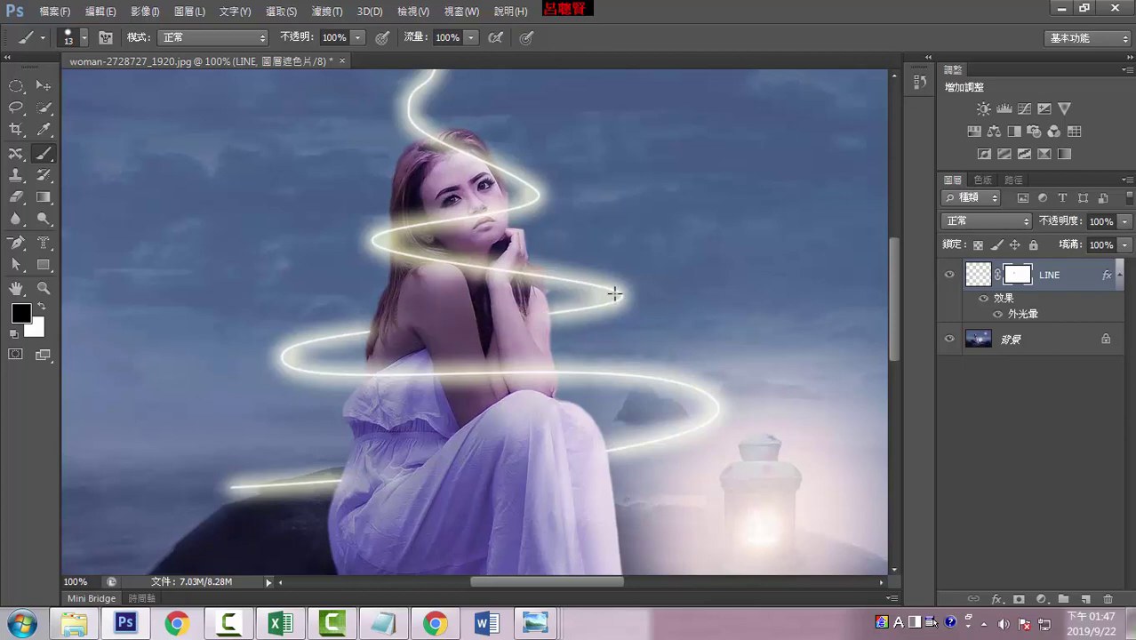
mouse_move(433, 223)
mouse_down()
mouse_move(393, 231)
mouse_move(505, 204)
mouse_up()
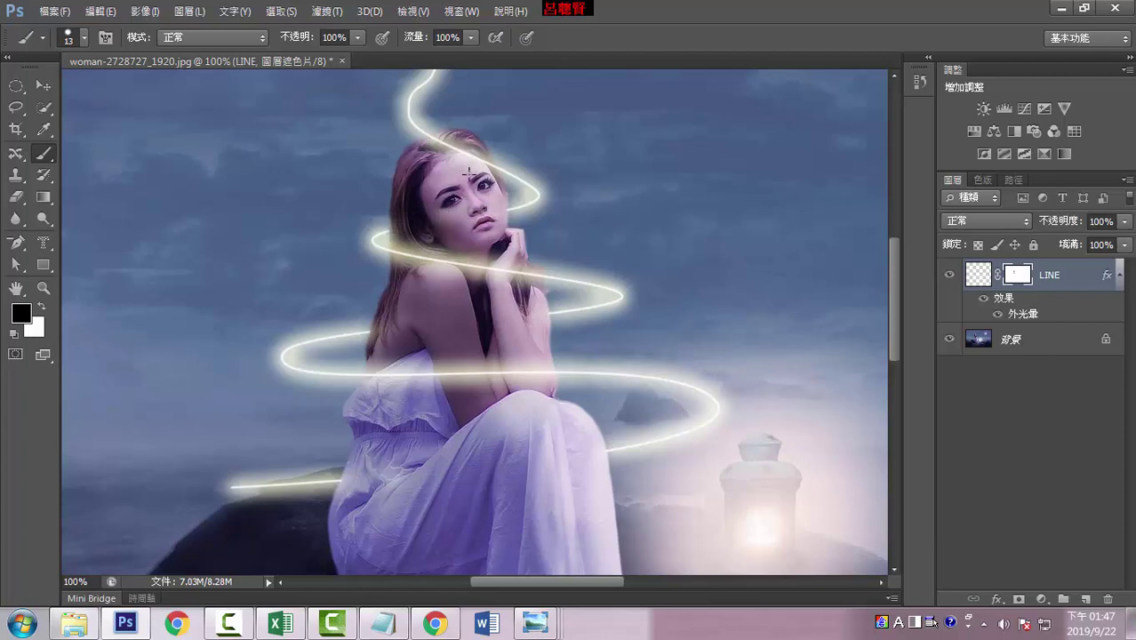
scroll(649, 194, up, 2)
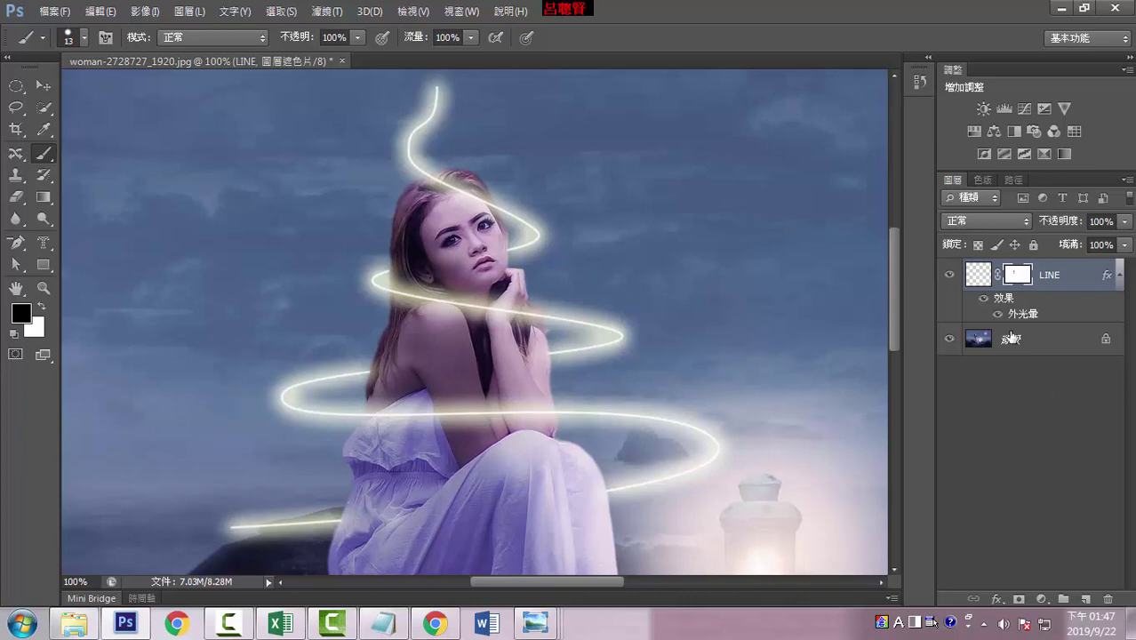
Toggle the LINE layer's visibility to check the mask, then display 路徑 1 in Paths.
click(949, 278)
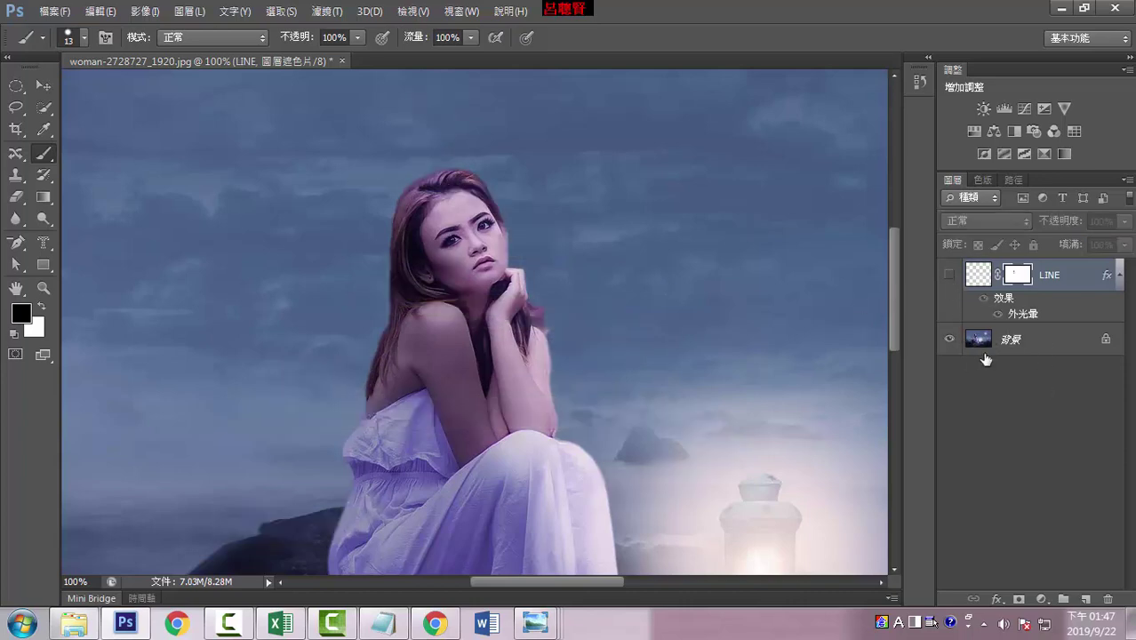
click(949, 277)
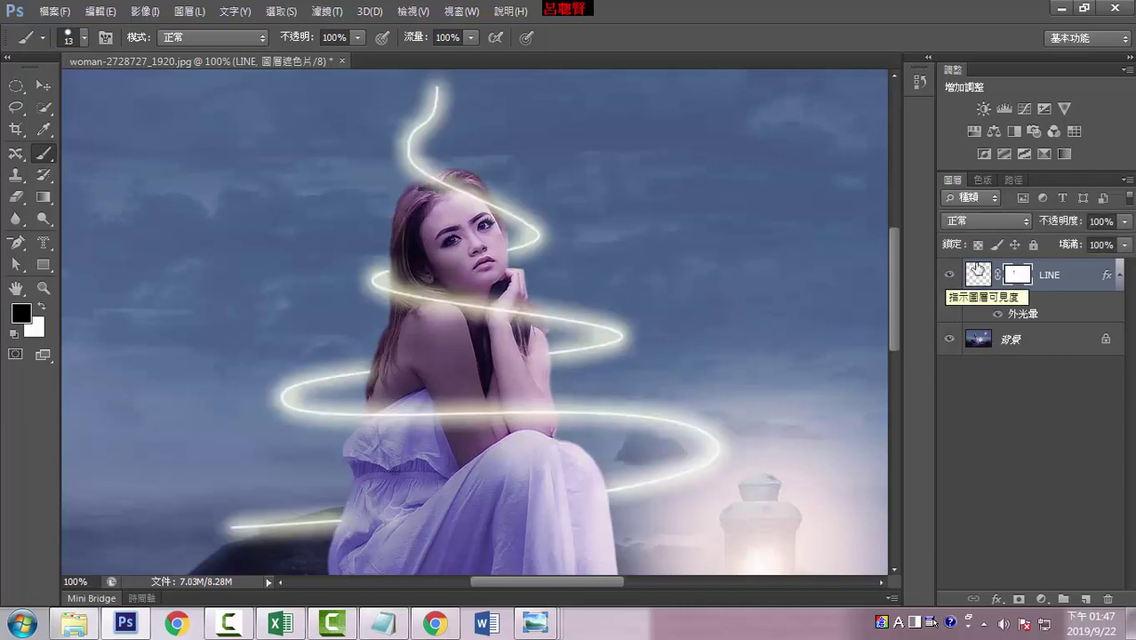
click(1013, 179)
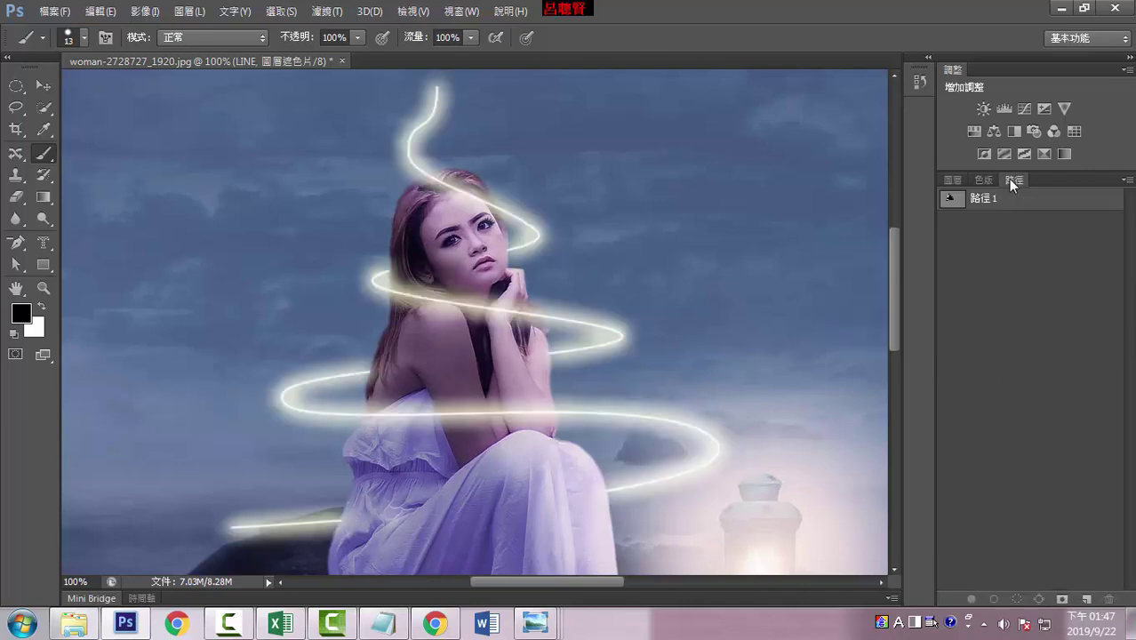
click(971, 201)
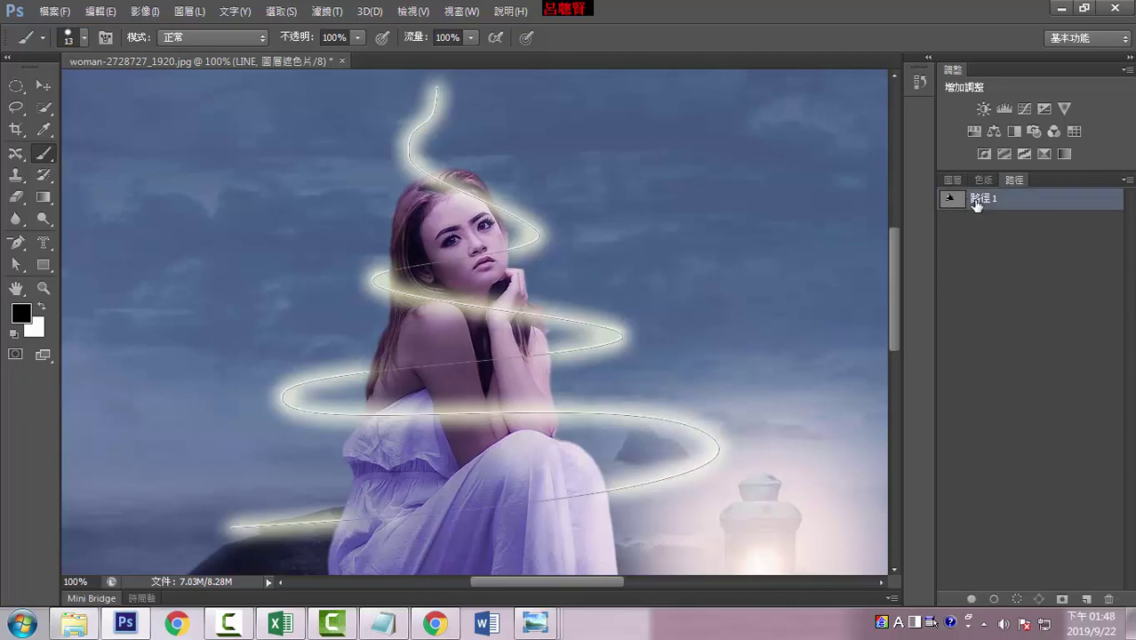
Review 路徑 1, then deselect it so no path outline shows on the canvas.
click(979, 240)
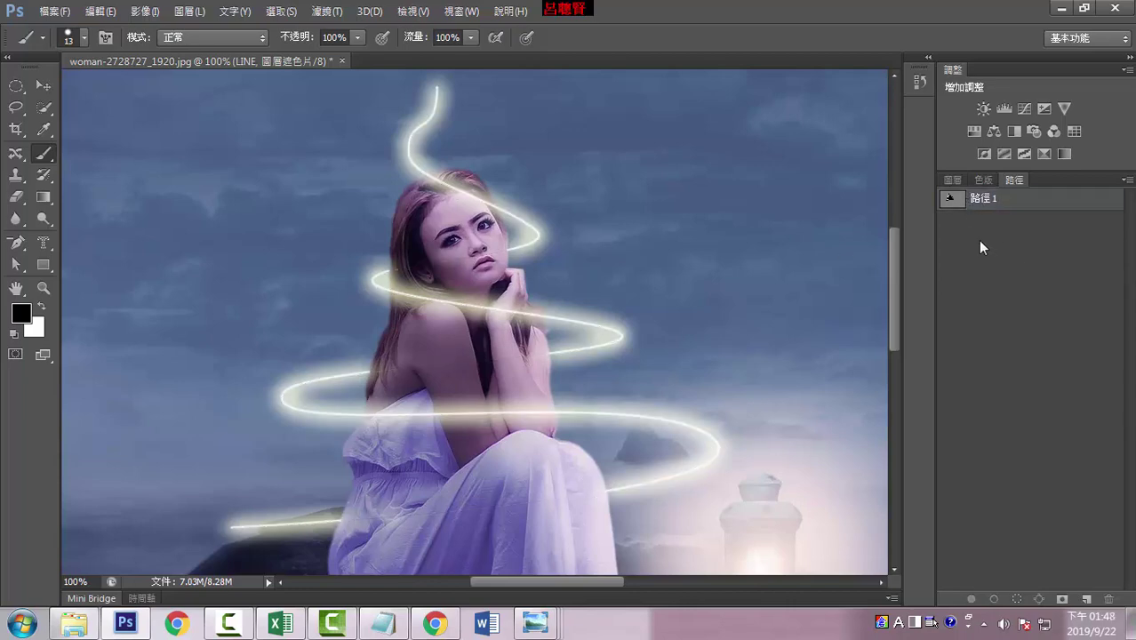
click(983, 204)
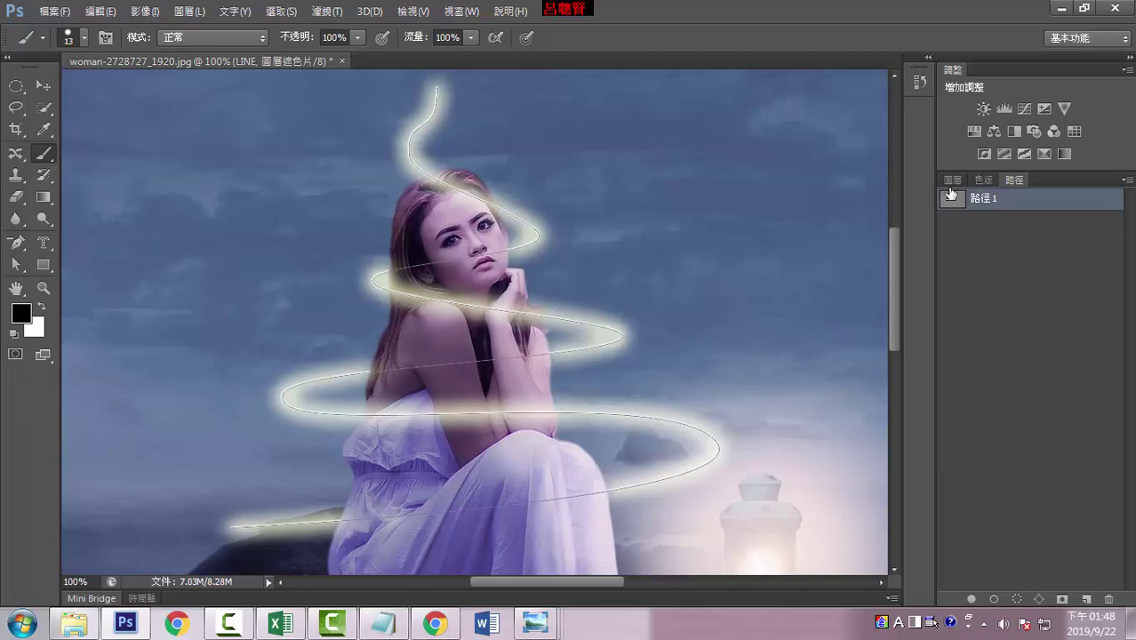
click(949, 181)
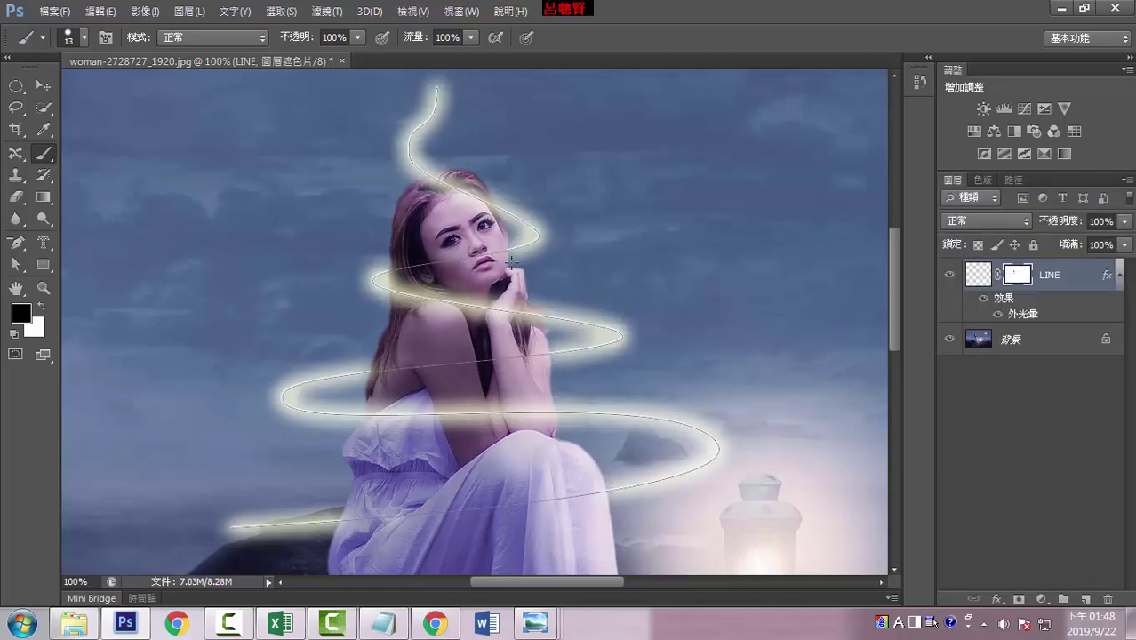
click(1010, 181)
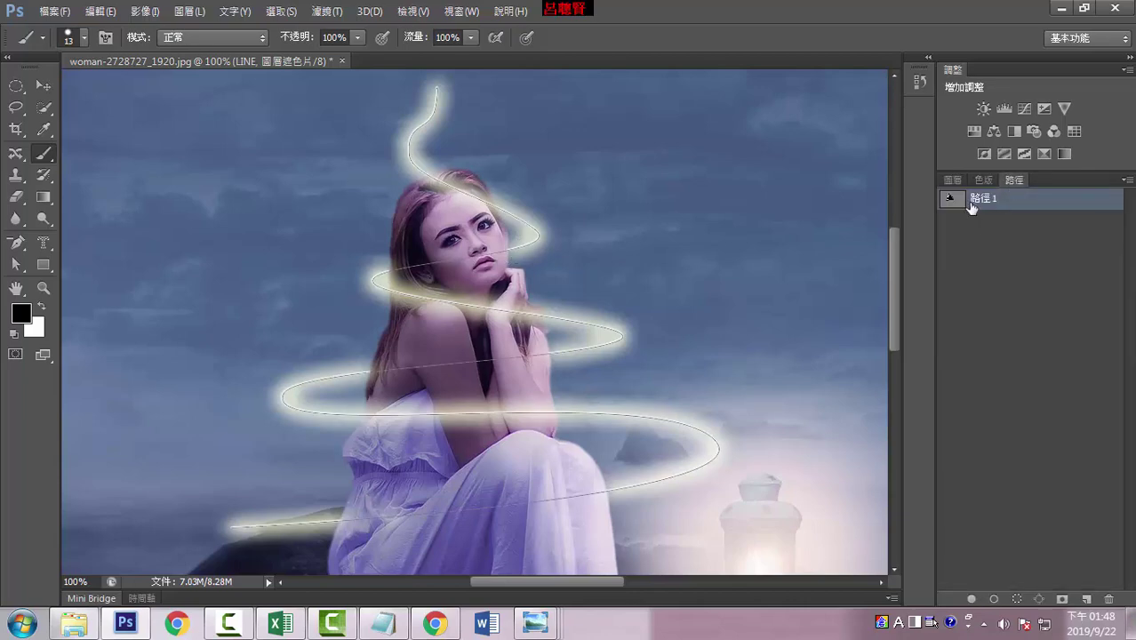
click(992, 234)
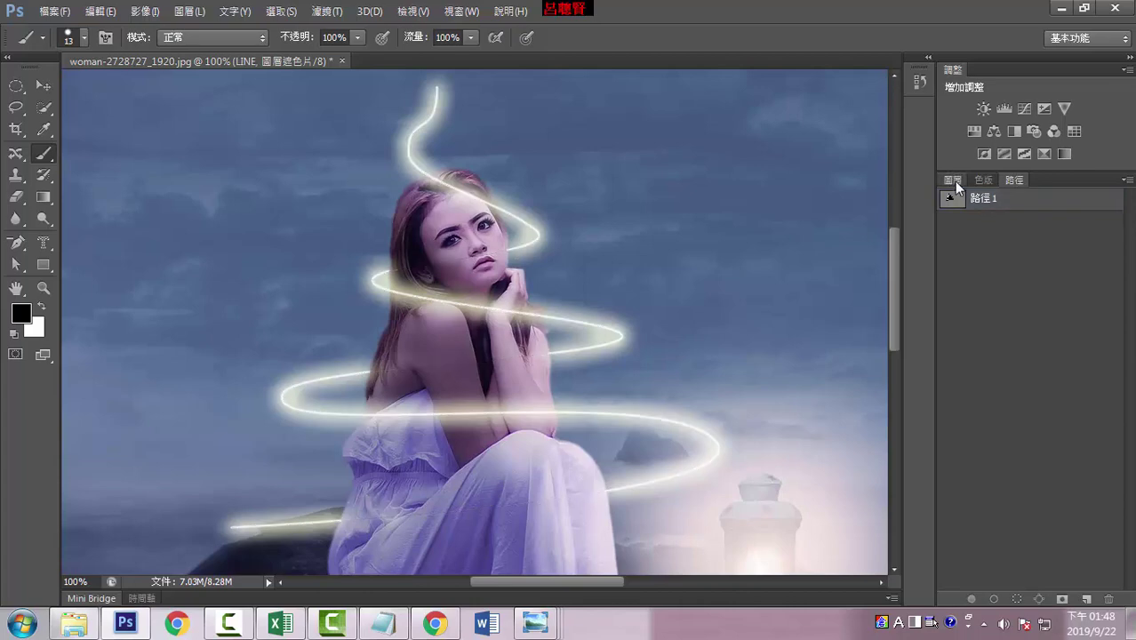